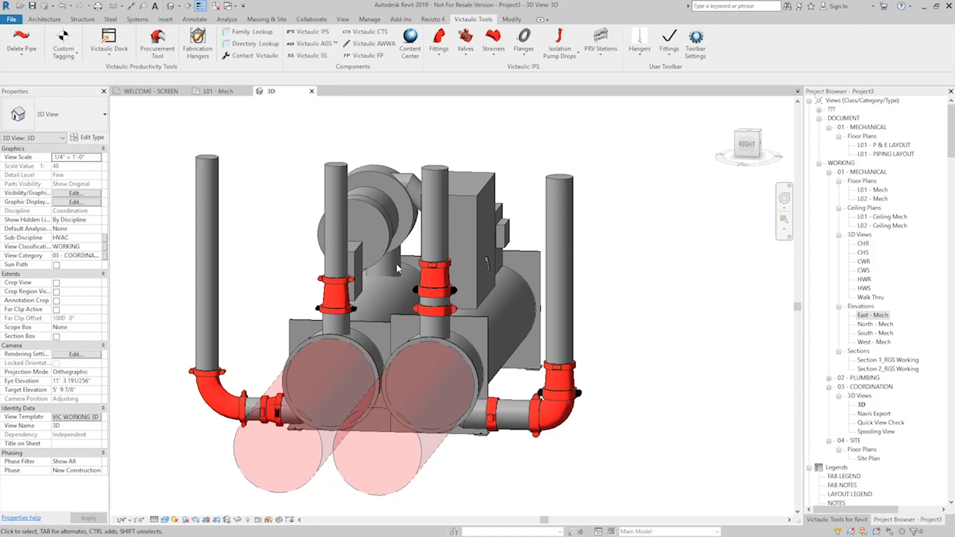
Select the left vertical chiller pipe and open Victaulic Tap Creator without choosing a saved template.
left_click(207, 242)
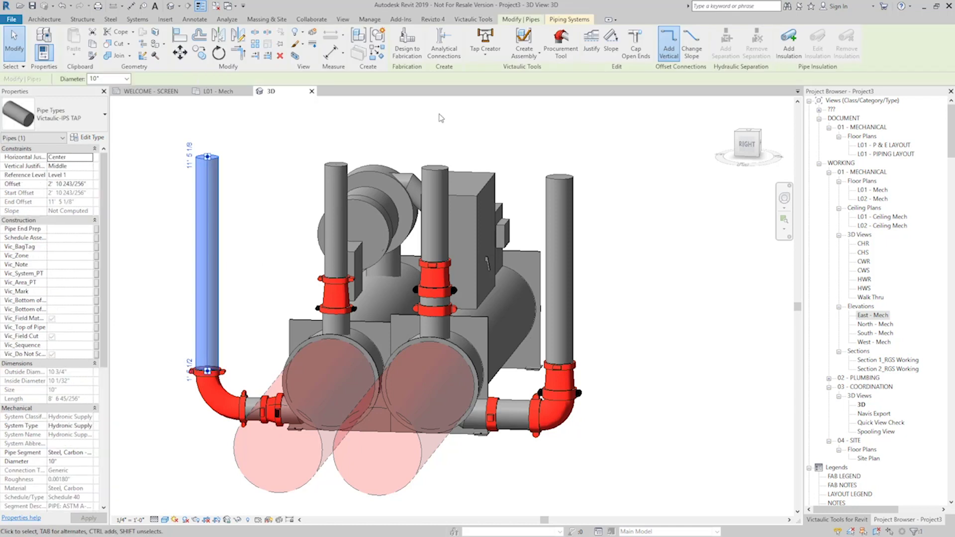
left_click(488, 55)
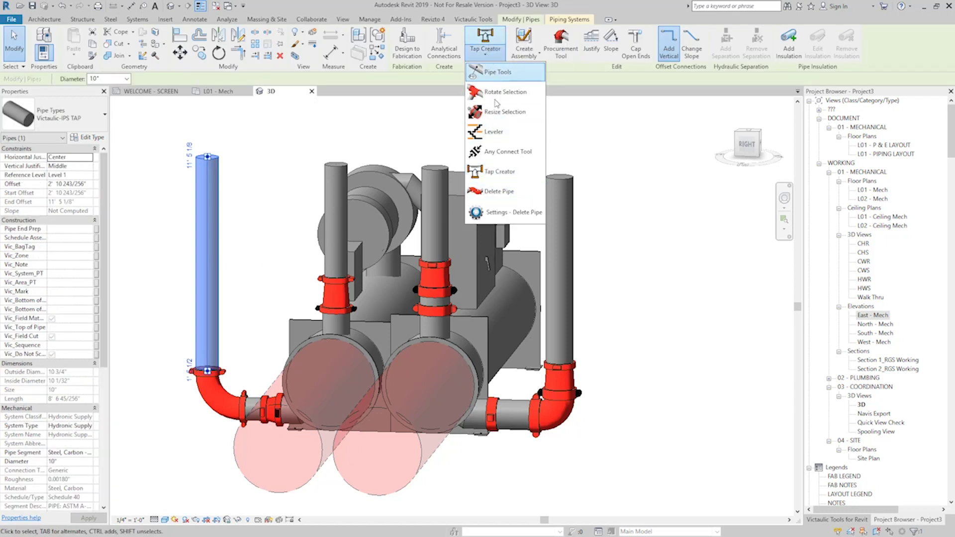
left_click(498, 171)
left_click_drag(475, 91, 616, 128)
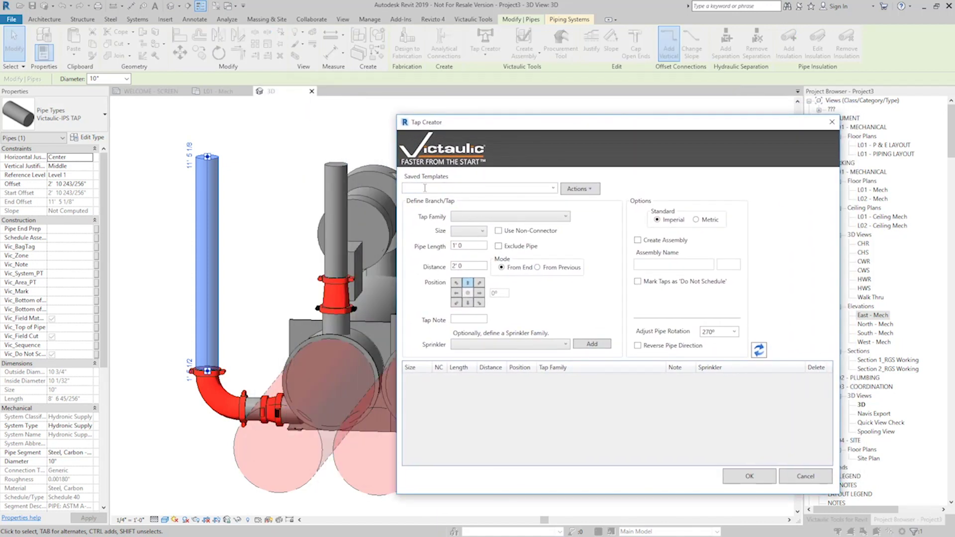
left_click(553, 189)
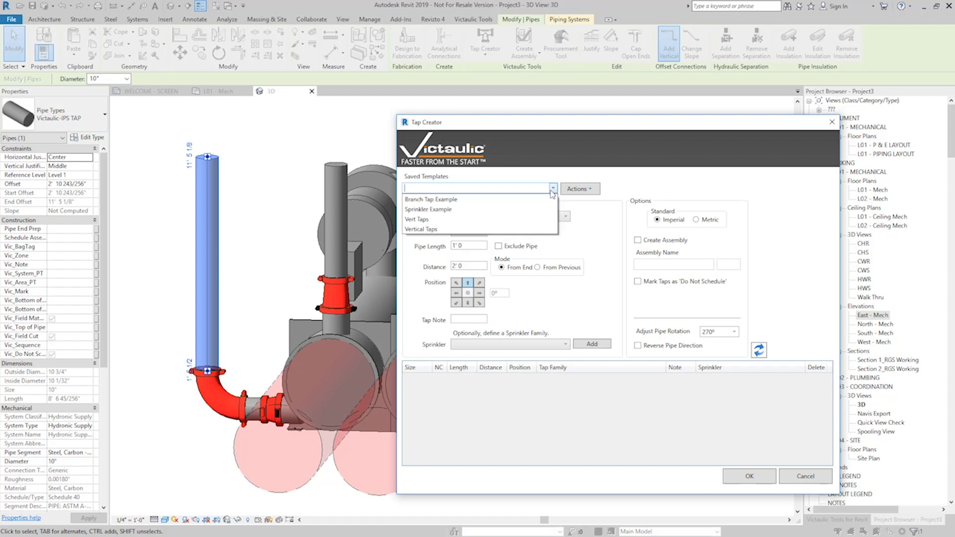
left_click(554, 190)
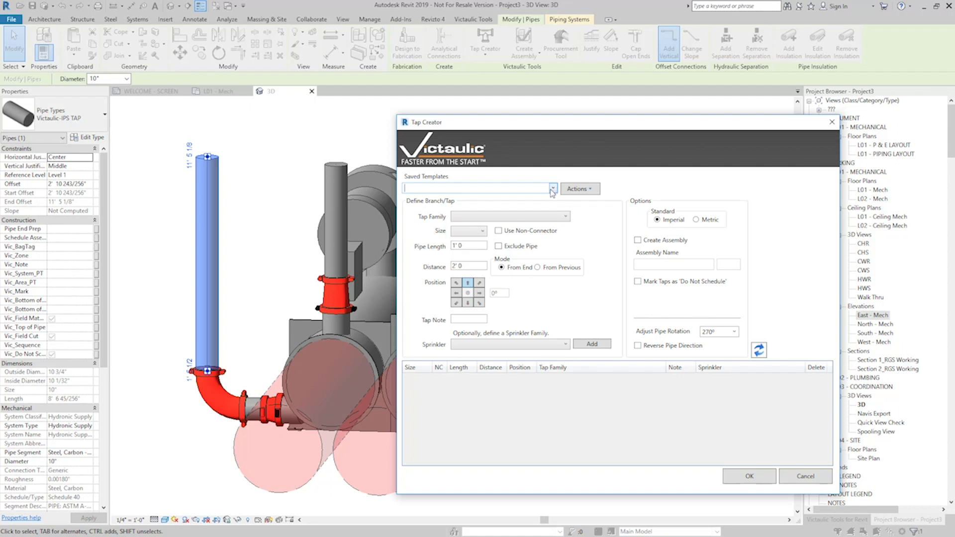
Define a 1" Vic-Let Strapless Outlet Style 923 tap at 180° with 270° pipe rotation.
left_click(565, 217)
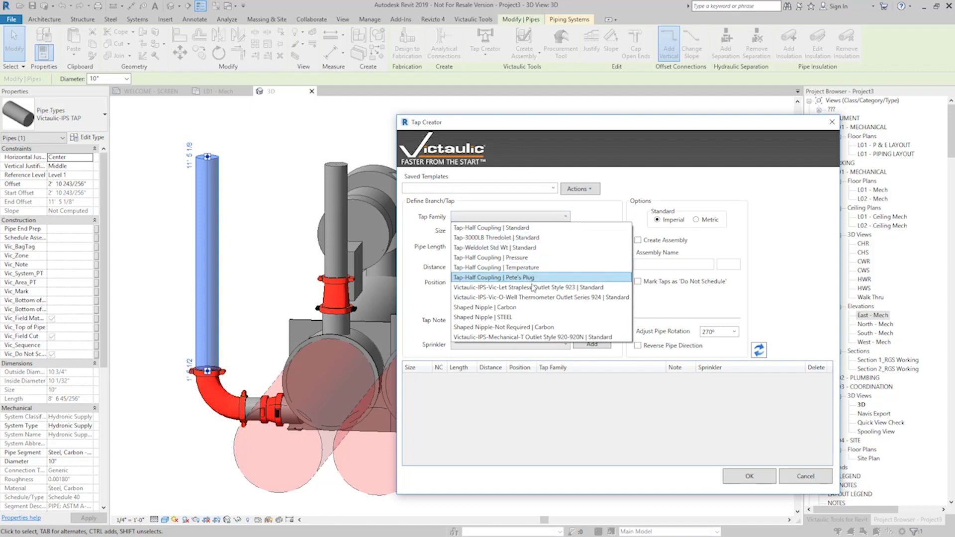
left_click(544, 288)
left_click(482, 231)
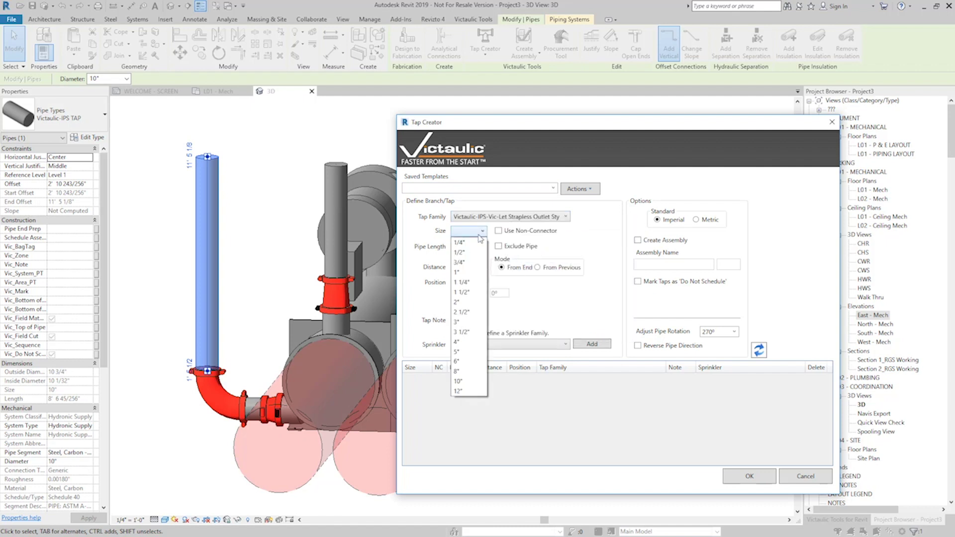
left_click(460, 273)
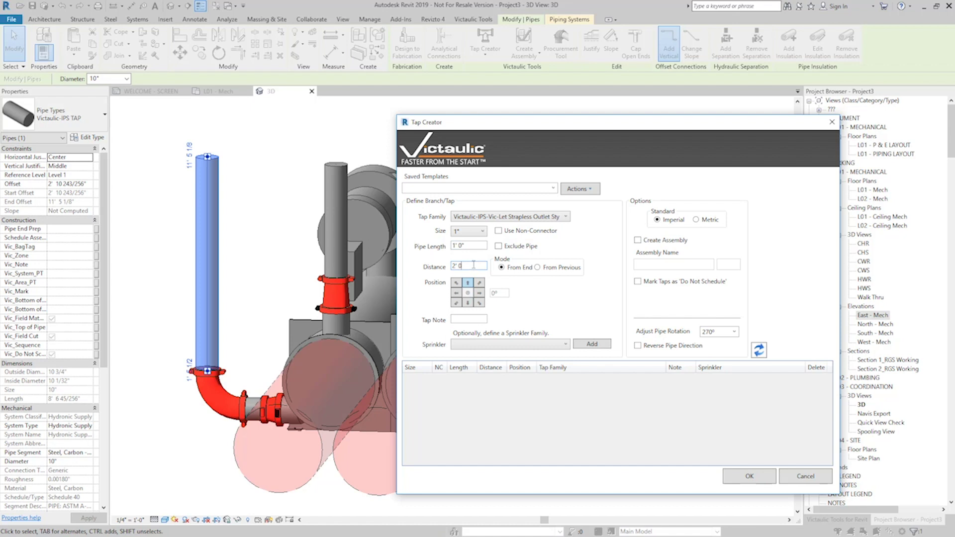
left_click(467, 303)
left_click(734, 334)
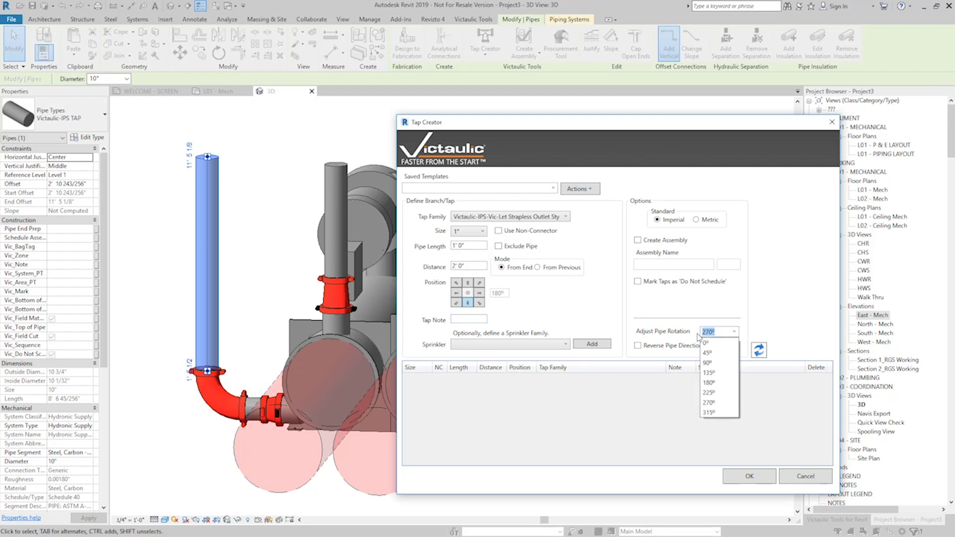
left_click(719, 404)
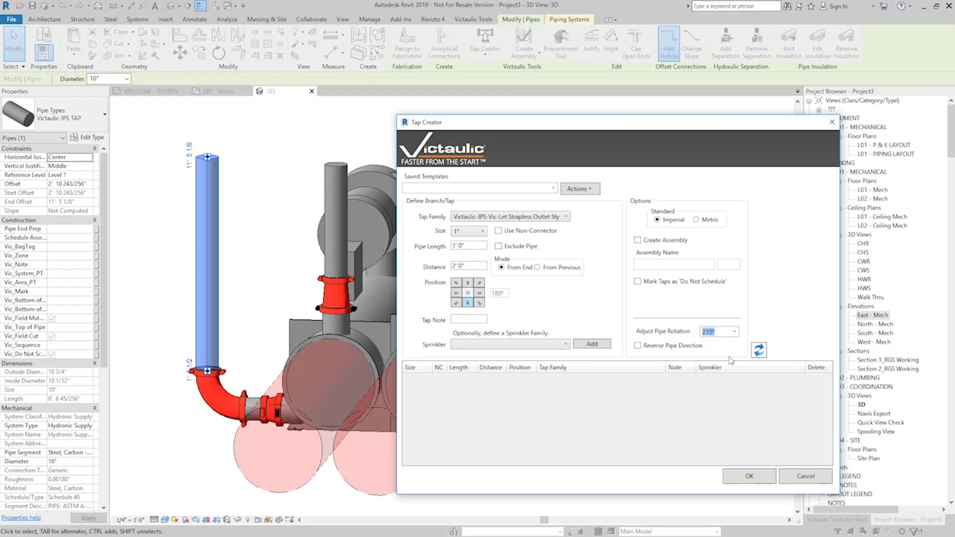
Add three 1" taps at 2'0", 4'0" and 6'0", spaced From Previous.
left_click(599, 346)
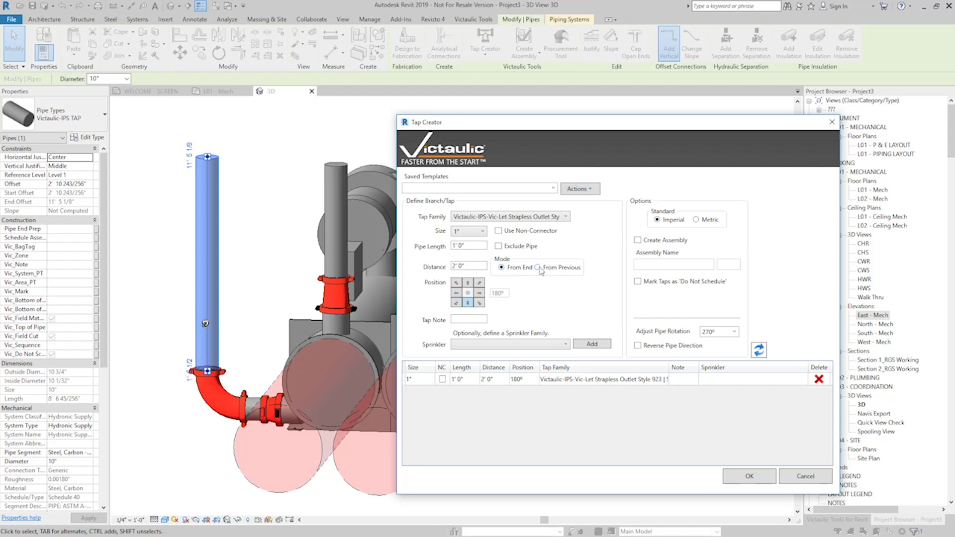
left_click(540, 268)
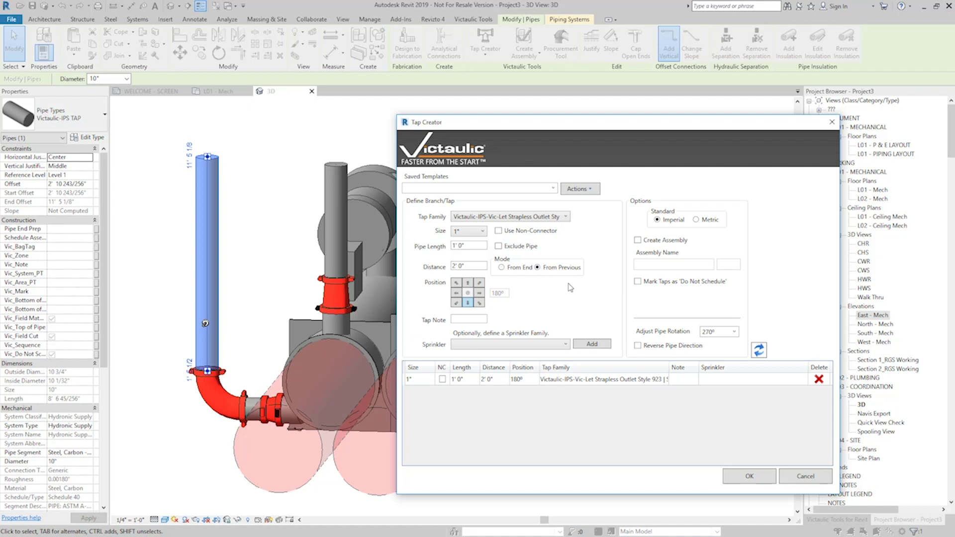
left_click(599, 346)
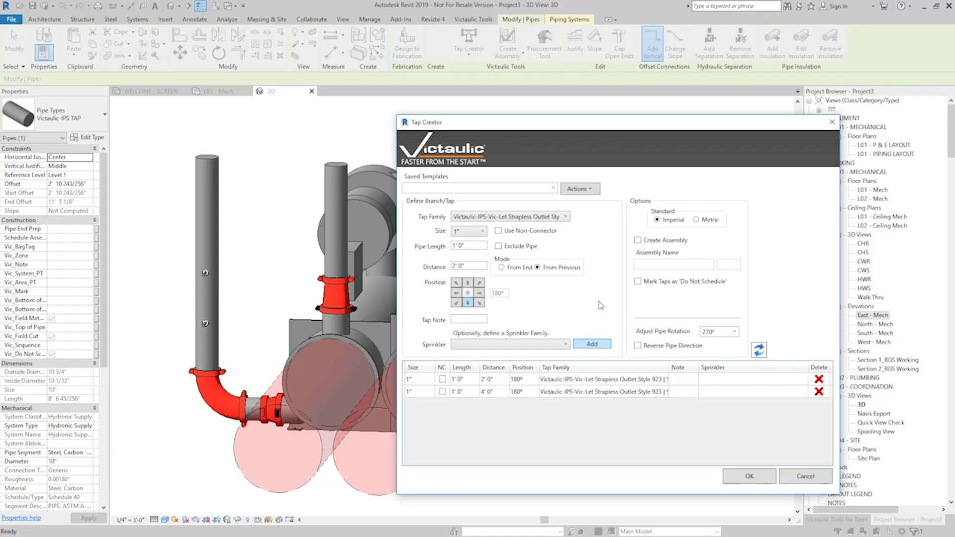
key("Return")
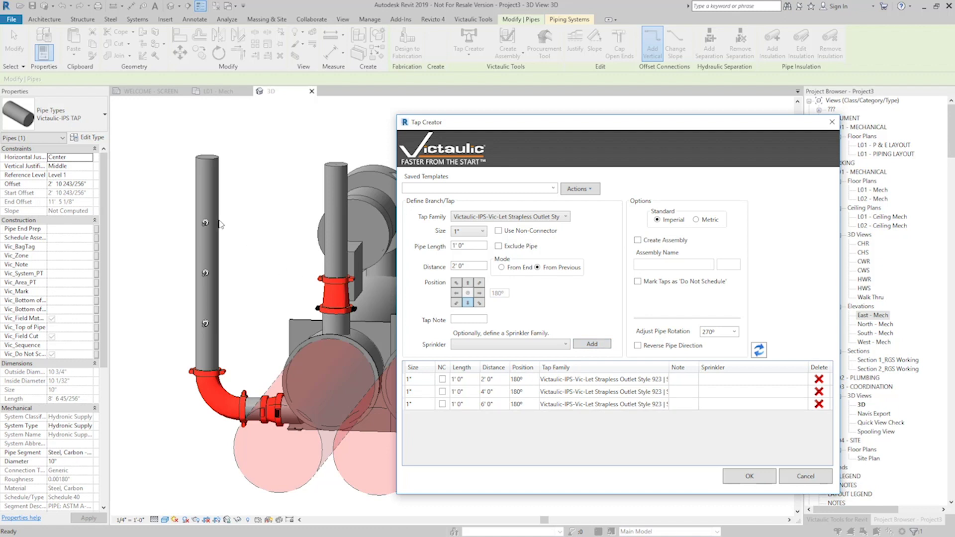
Change the three tap distances to 1'6", 3'0" and 5'0".
left_click(498, 380)
type("1' 6\"")
left_click(497, 391)
type("3' 0\"")
left_click(496, 404)
type("5' 0\"")
key("Tab")
Make the second tap 2" at 90° and refresh the model.
left_click(534, 393)
left_click(536, 392)
left_click(527, 423)
left_click(431, 392)
left_click(431, 391)
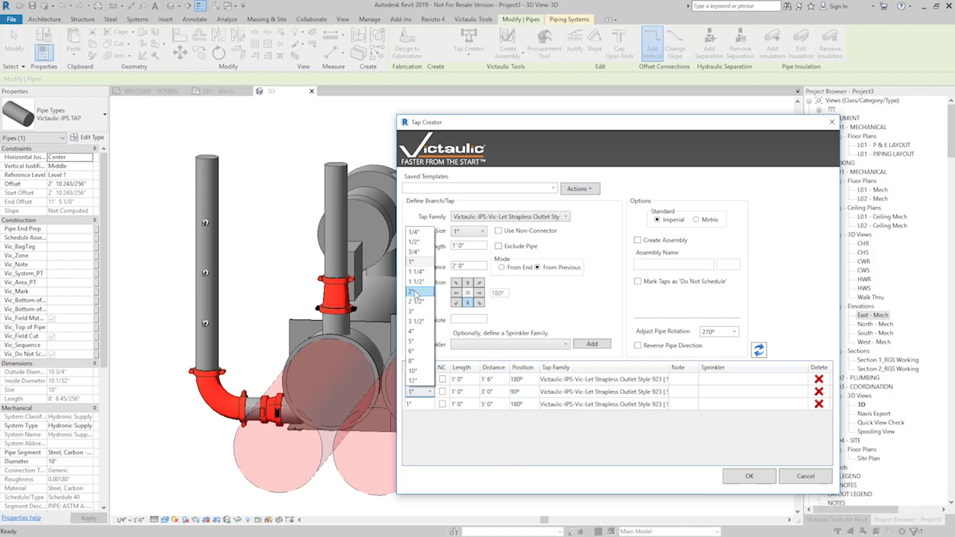
left_click(416, 292)
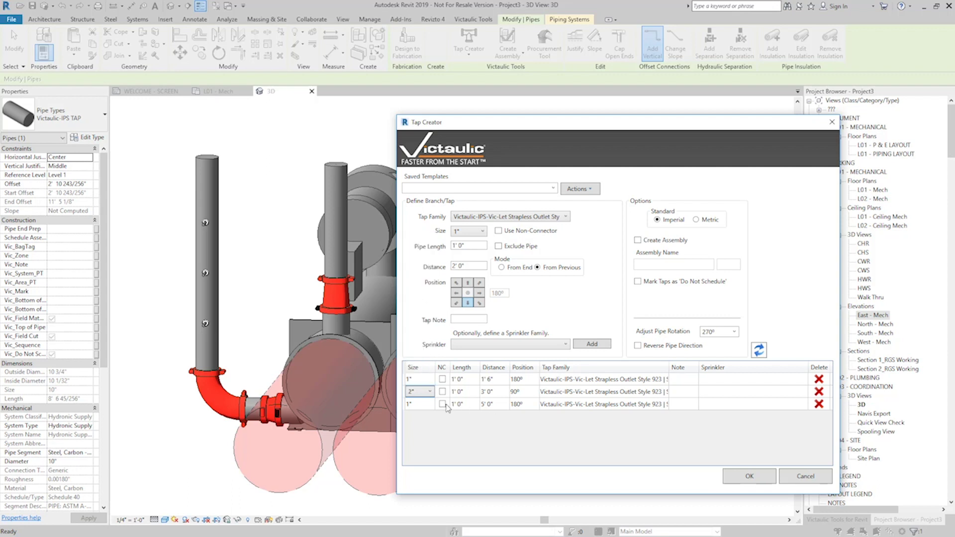
left_click(759, 350)
Save the taps as template 'Typical Vertical Taps' and apply them to the left pipe.
type("ypical Ver")
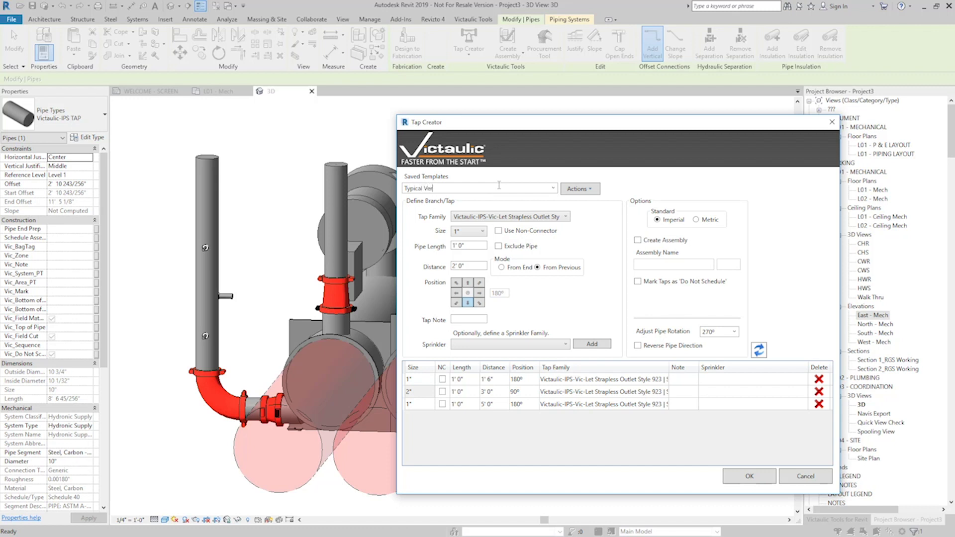
type("tical Taps")
left_click(590, 191)
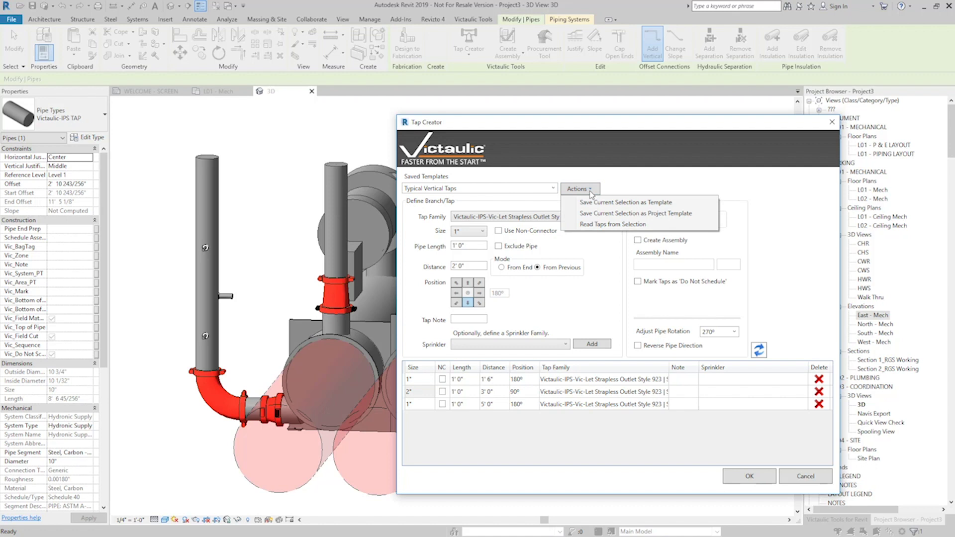
left_click(622, 206)
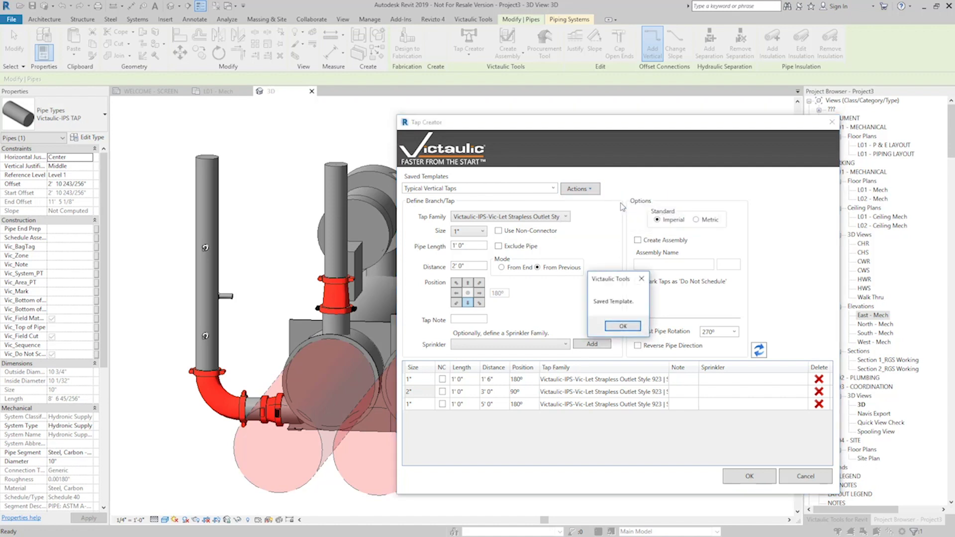
left_click(625, 329)
left_click(751, 477)
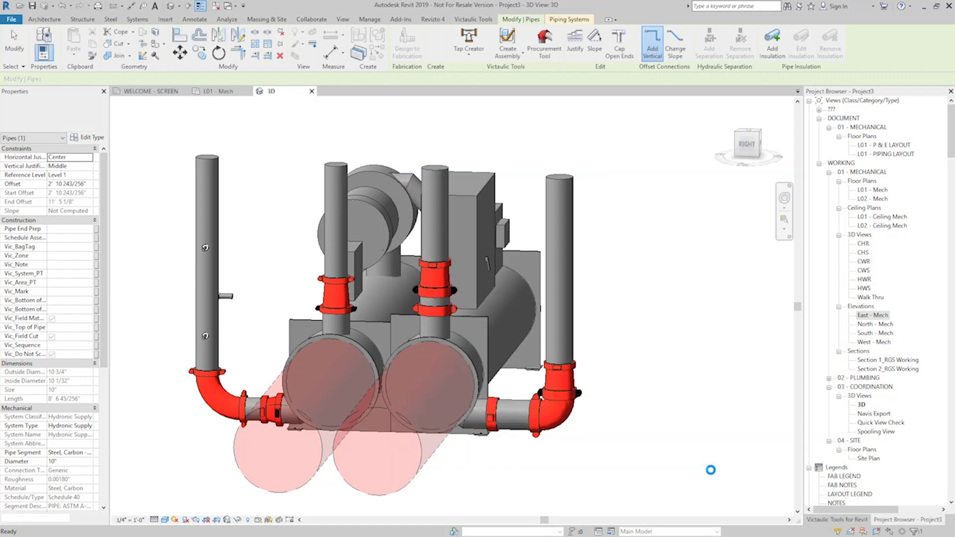
Apply the same 1", 2", 1" tap layout to the right vertical chiller pipe.
left_click(569, 250)
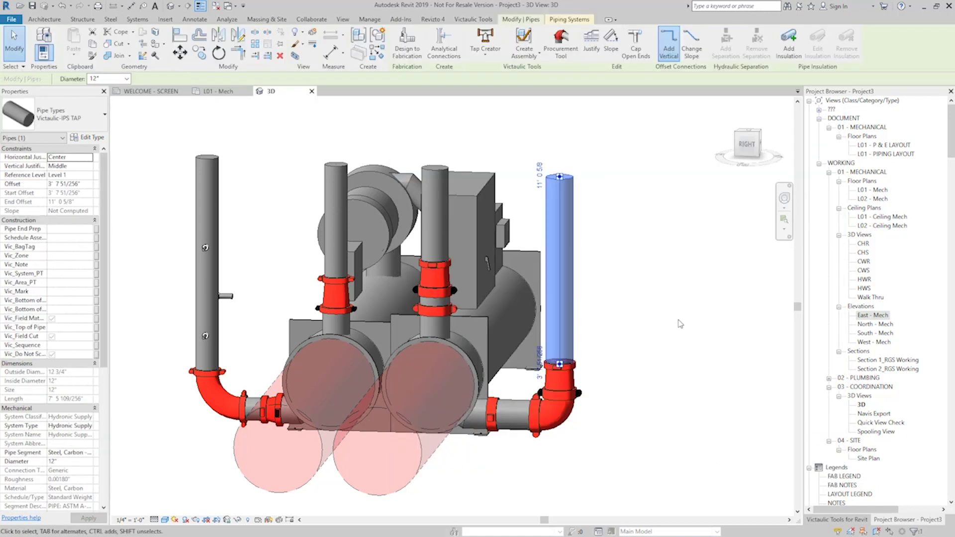
left_click(485, 40)
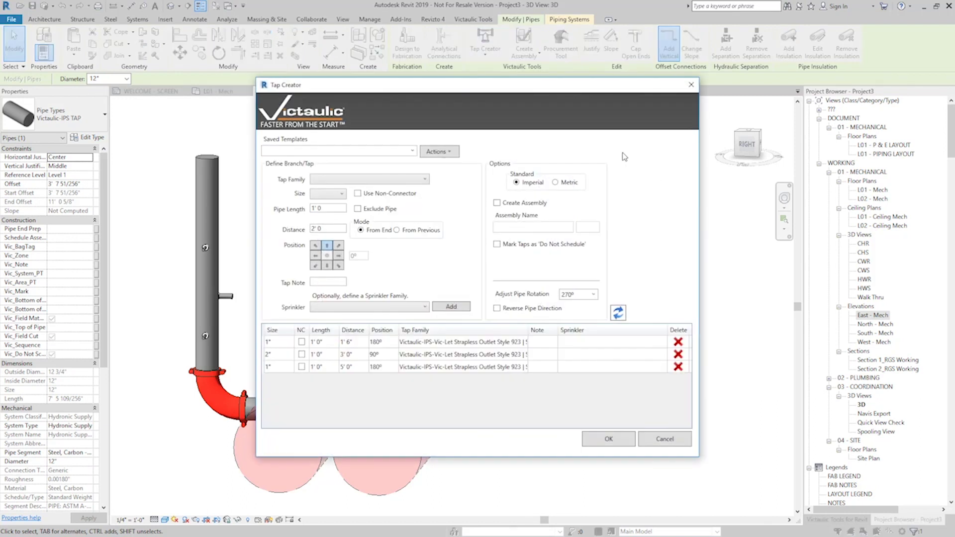
left_click_drag(559, 106, 850, 121)
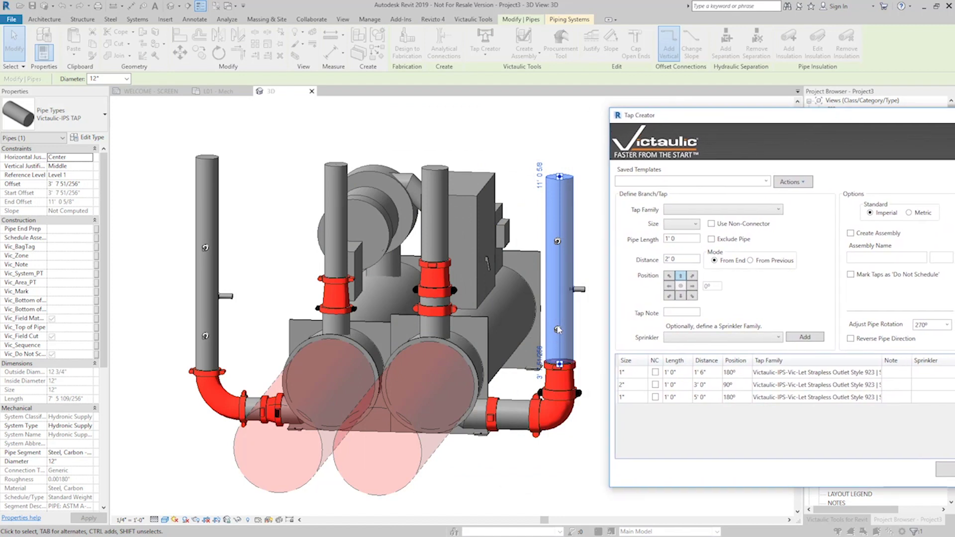
left_click_drag(749, 120, 600, 96)
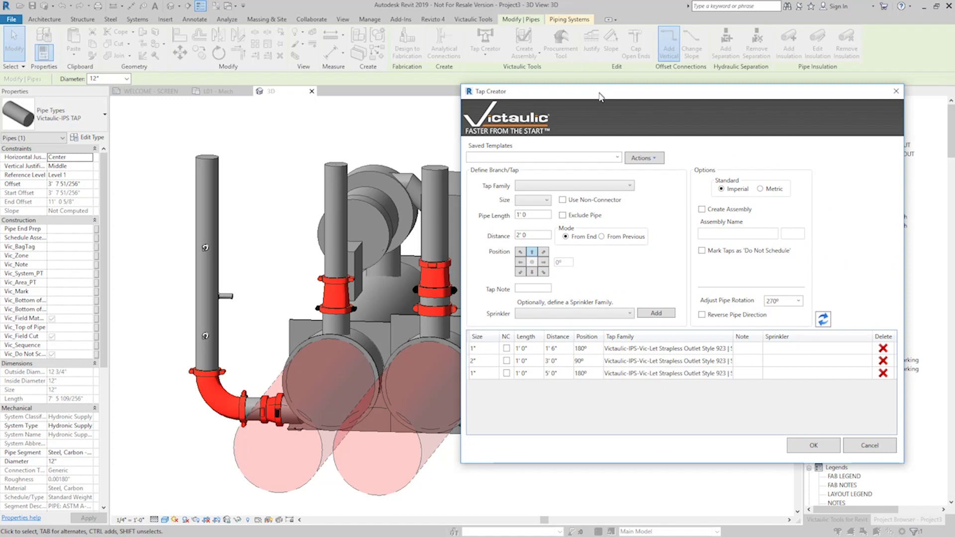
left_click(818, 446)
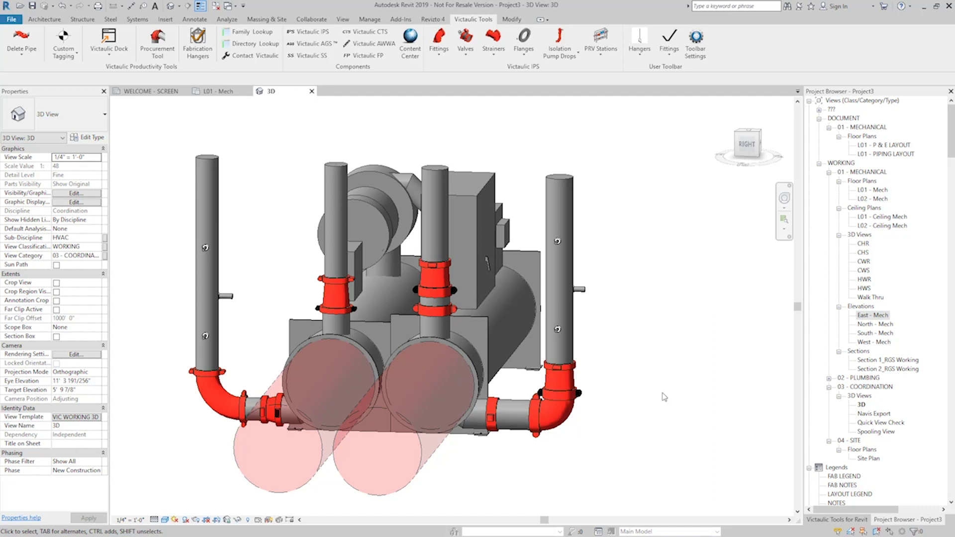
Select both middle vertical pipes above the red couplings and apply the three-tap layout.
left_click(335, 201)
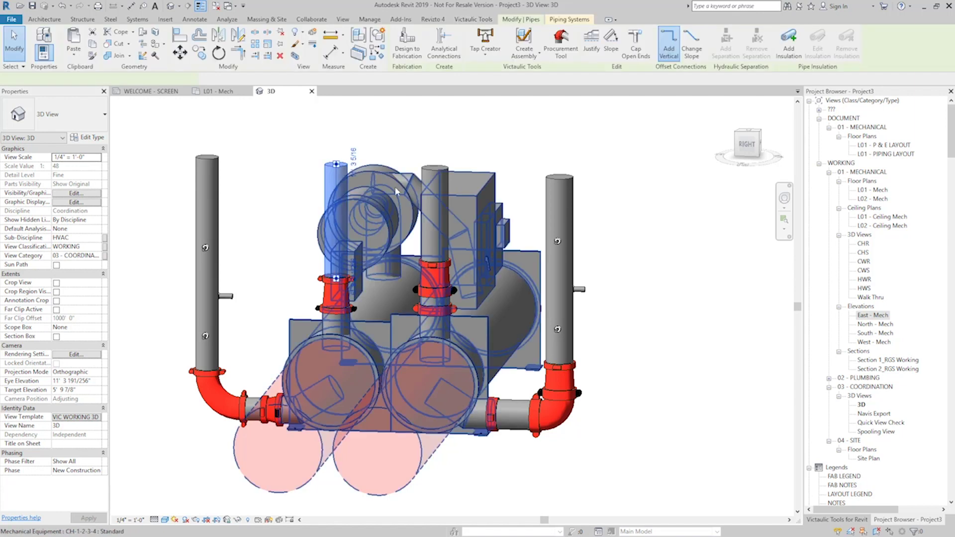
left_click(439, 179, "ctrl")
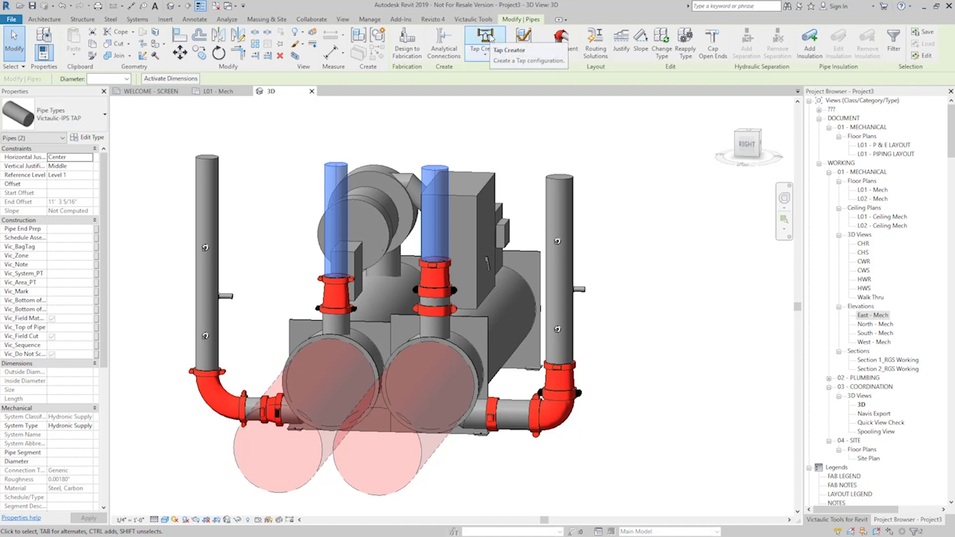
left_click(505, 50)
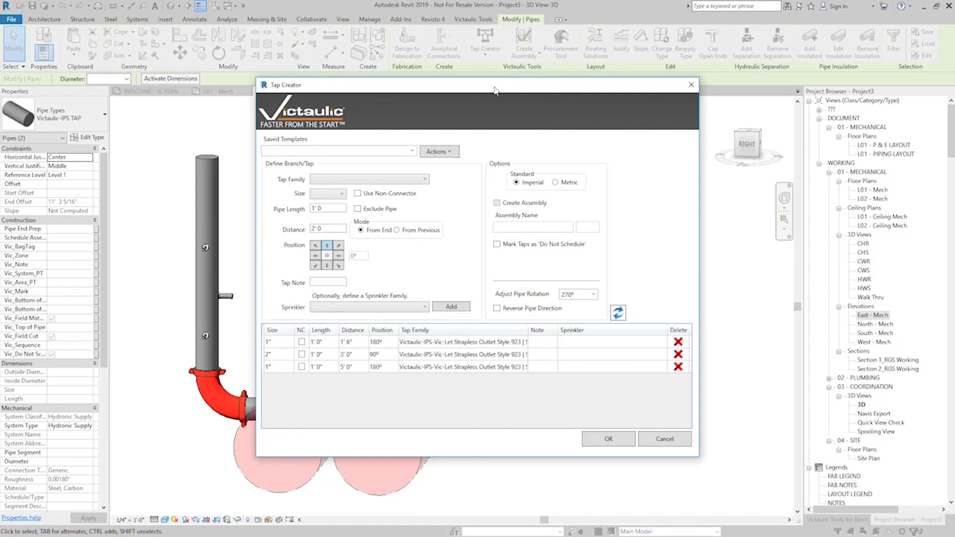
left_click_drag(495, 91, 790, 119)
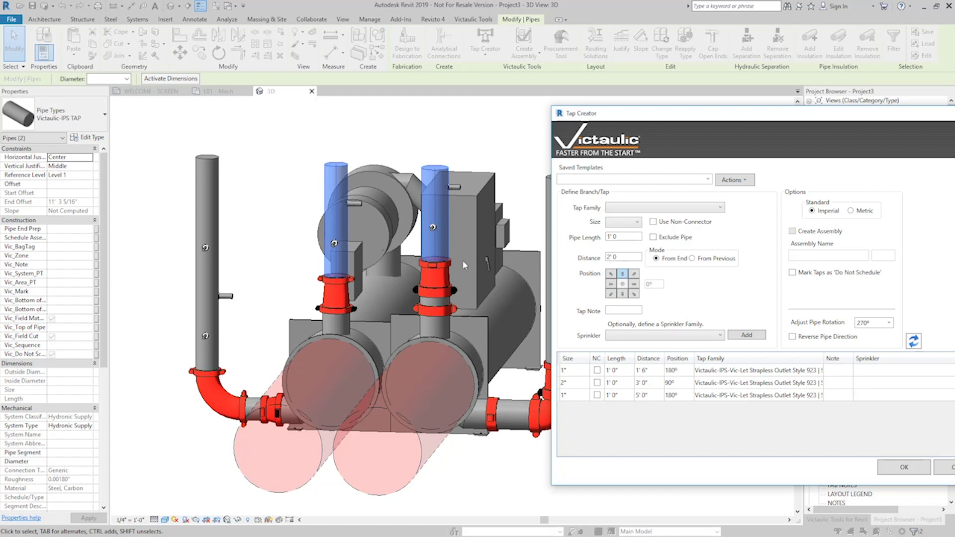
left_click(903, 468)
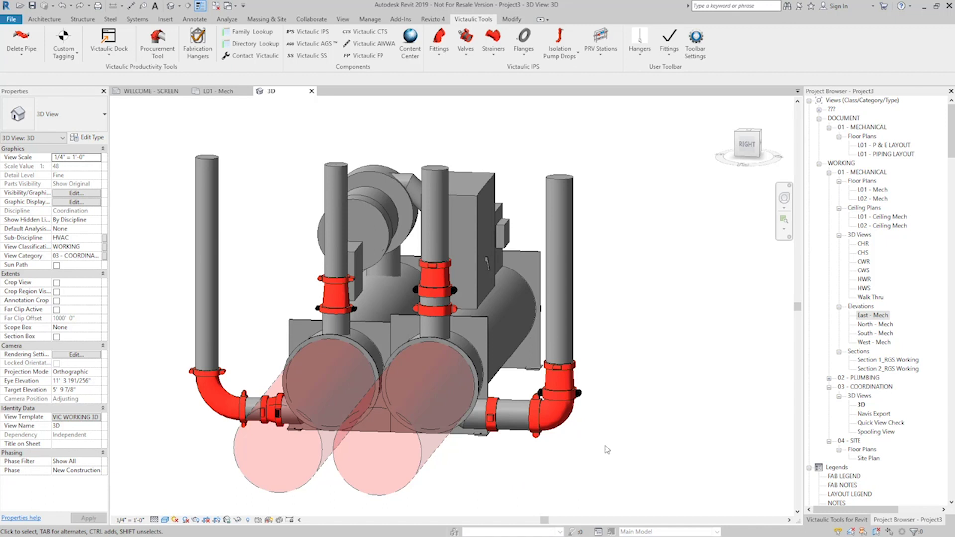
Pan to the neighbouring chiller and select its vertical pipe that already carries taps.
scroll(592, 448, "down", 1)
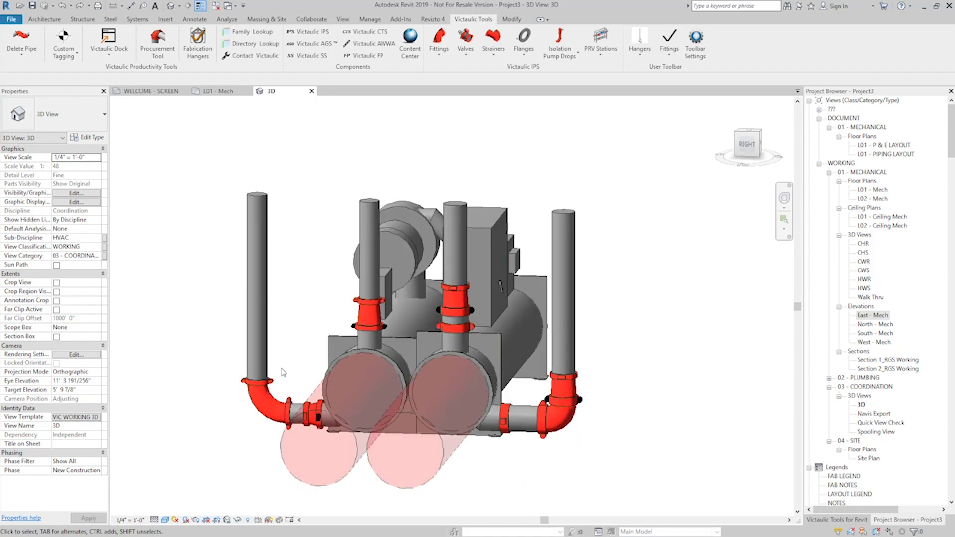
middle_click_drag(213, 370, 457, 372)
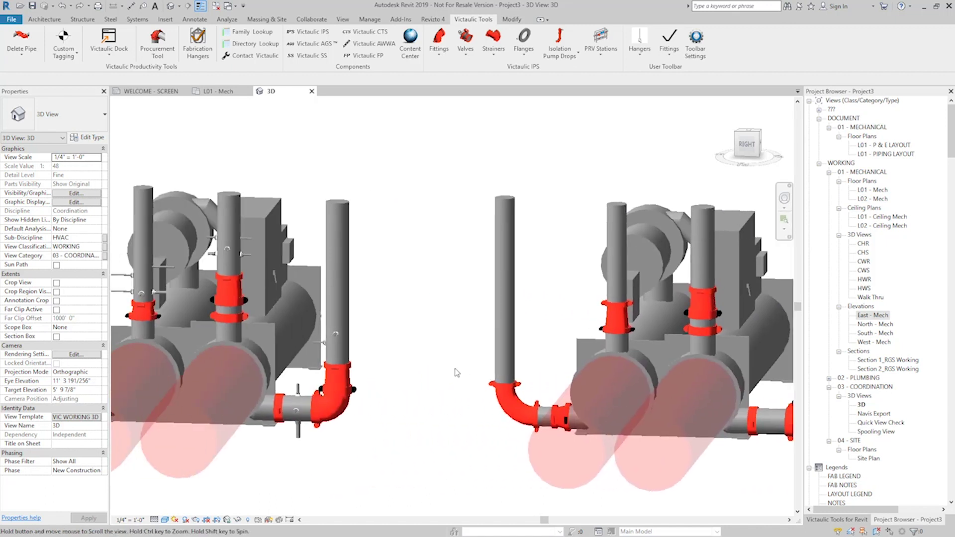
scroll(457, 372, "up", 4)
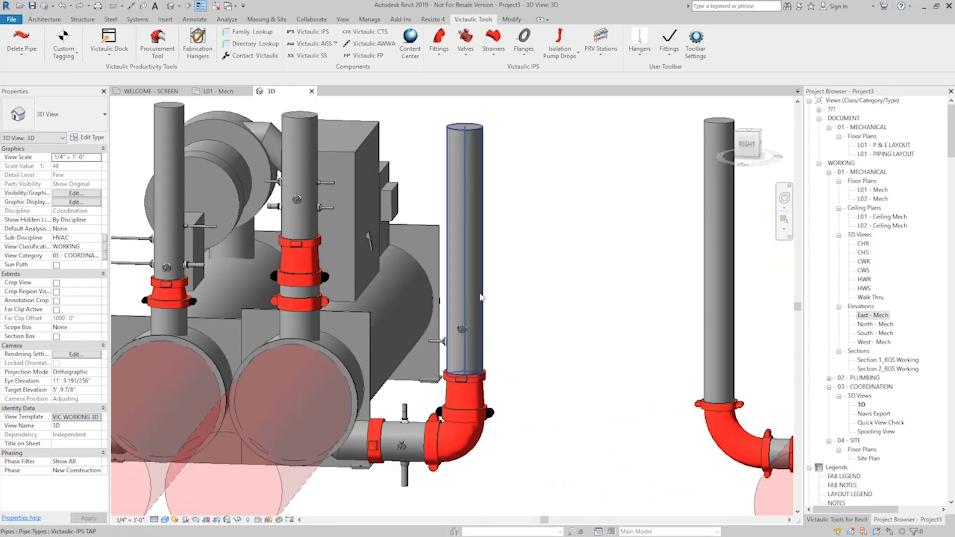
left_click(449, 343)
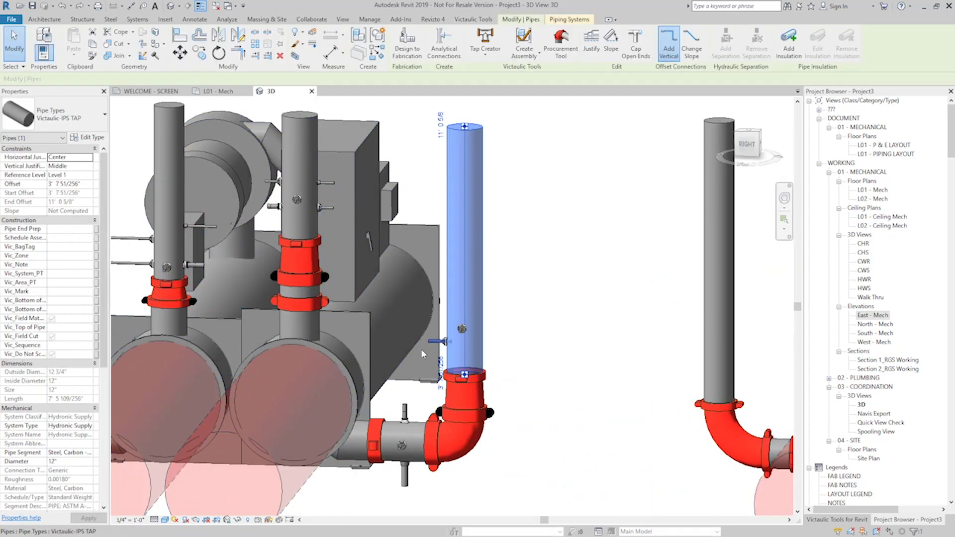
scroll(421, 348, "down", 1)
middle_click_drag(417, 352, 508, 320)
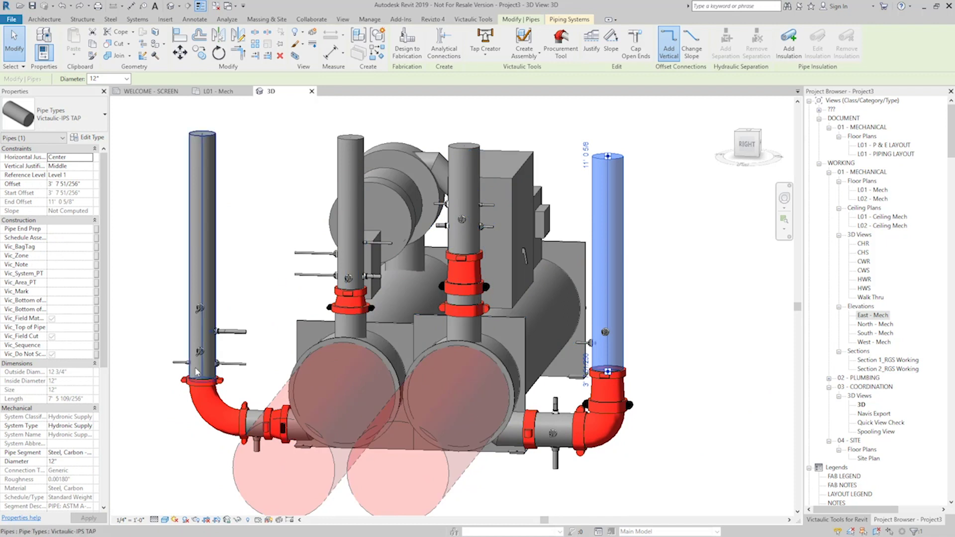
Delete the three old tap rows from the Tap Creator list.
scroll(627, 272, "up", 4)
middle_click_drag(586, 359, 491, 385)
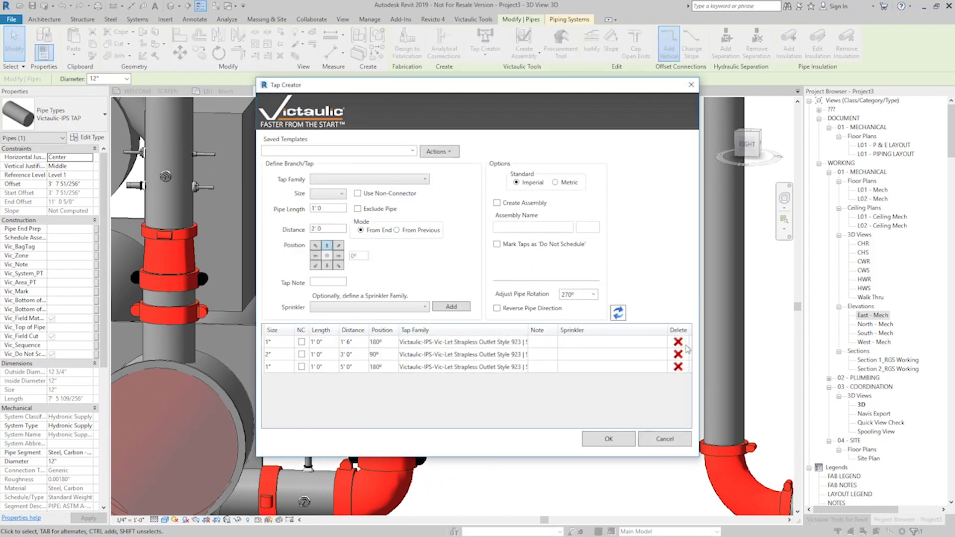
left_click(678, 342)
left_click(678, 342)
left_click(678, 342)
left_click(618, 313)
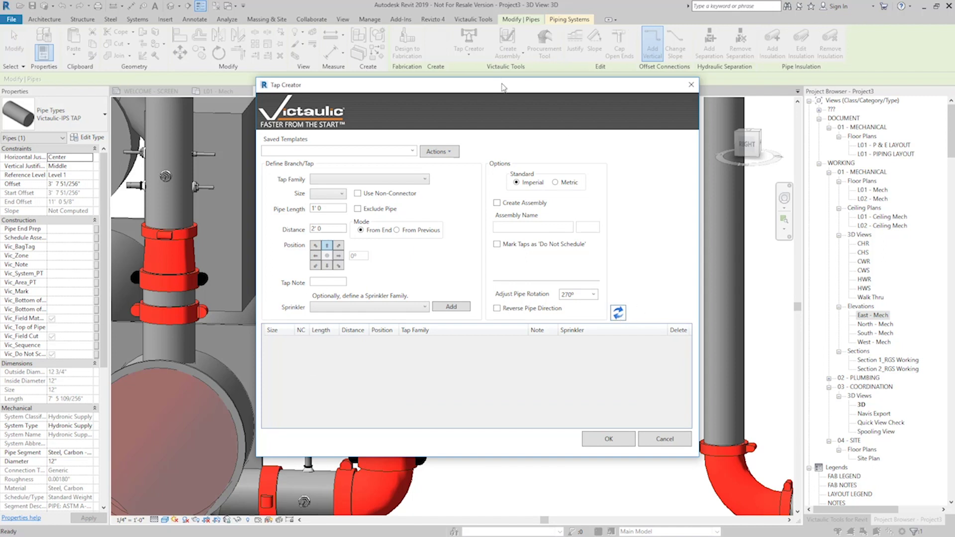
Read the picked pipe's two 1/2" taps into the list, then cancel and deselect.
left_click_drag(494, 87, 700, 123)
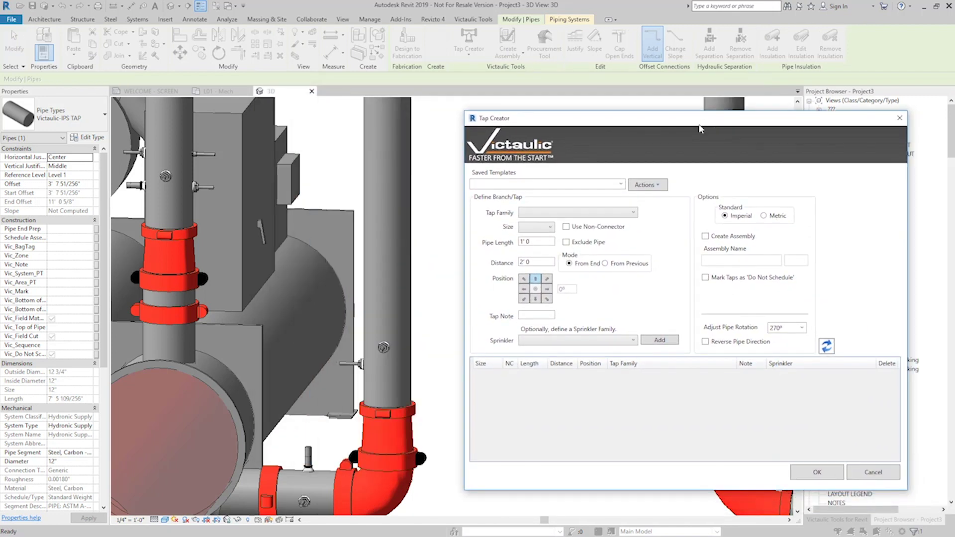
left_click(659, 186)
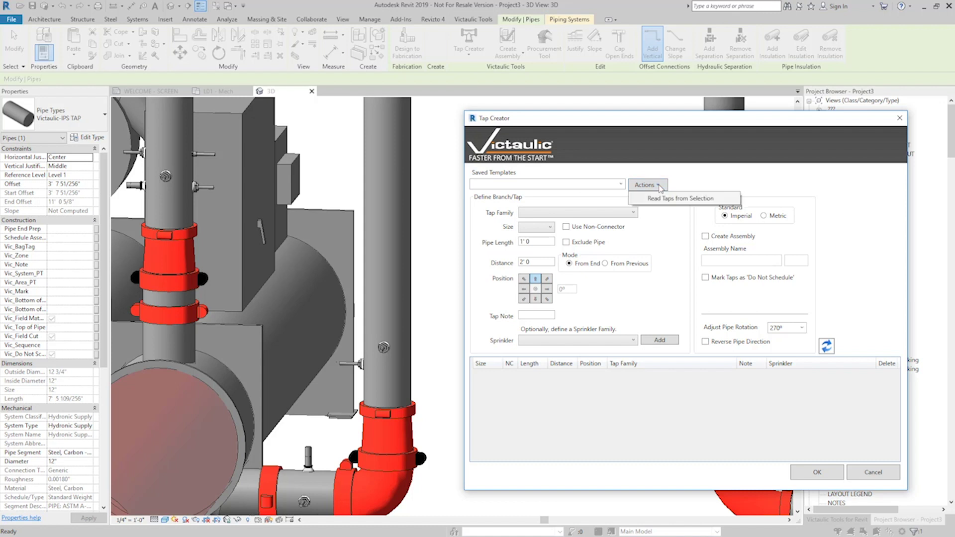
left_click(688, 201)
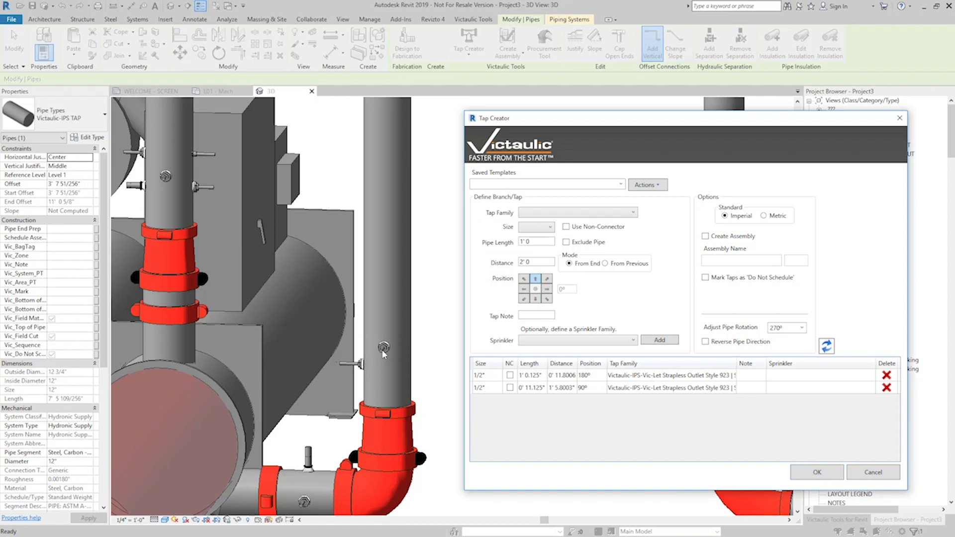
left_click(873, 472)
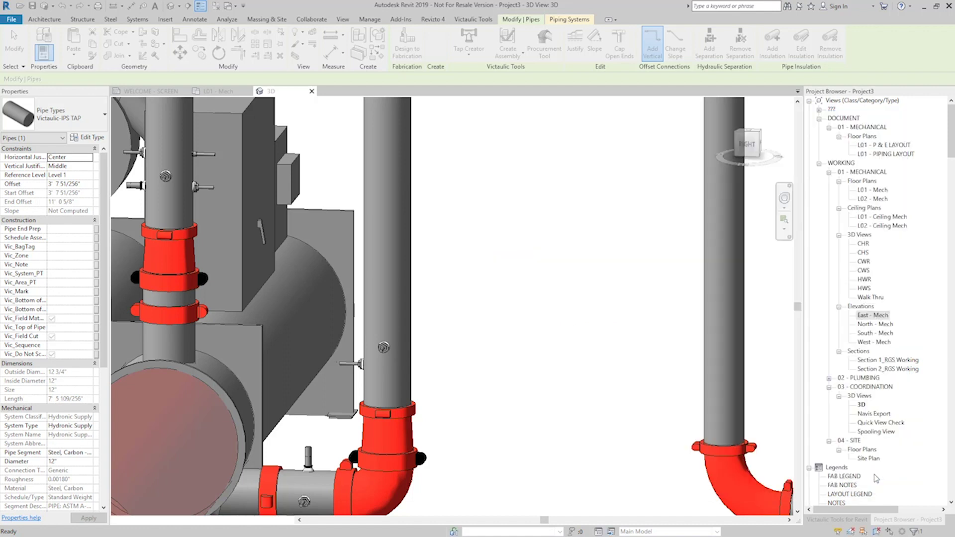
key("Escape")
Apply the two 1/2" Vic-Let taps to another chiller's vertical pipe with 0° pipe rotation.
scroll(517, 376, "down", 5)
scroll(518, 375, "up", 5)
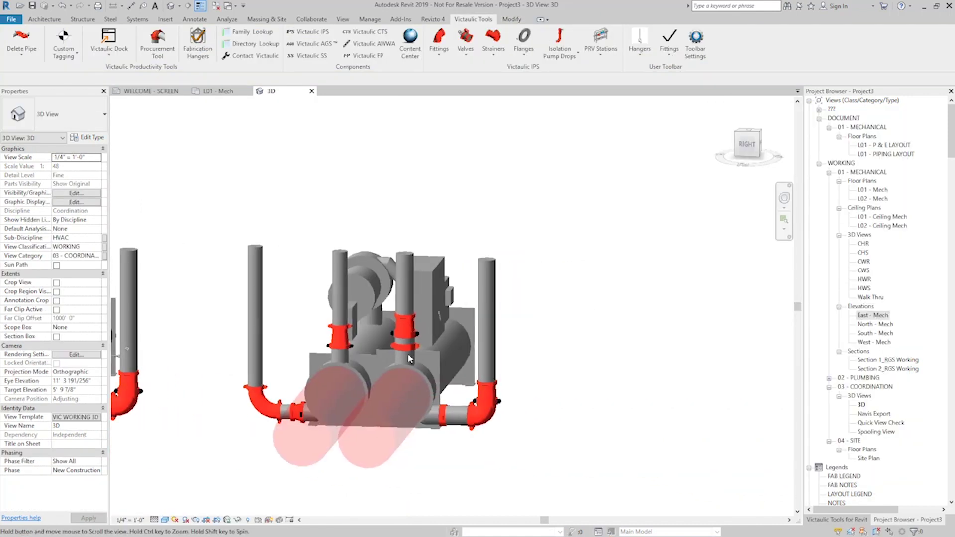
left_click(463, 359)
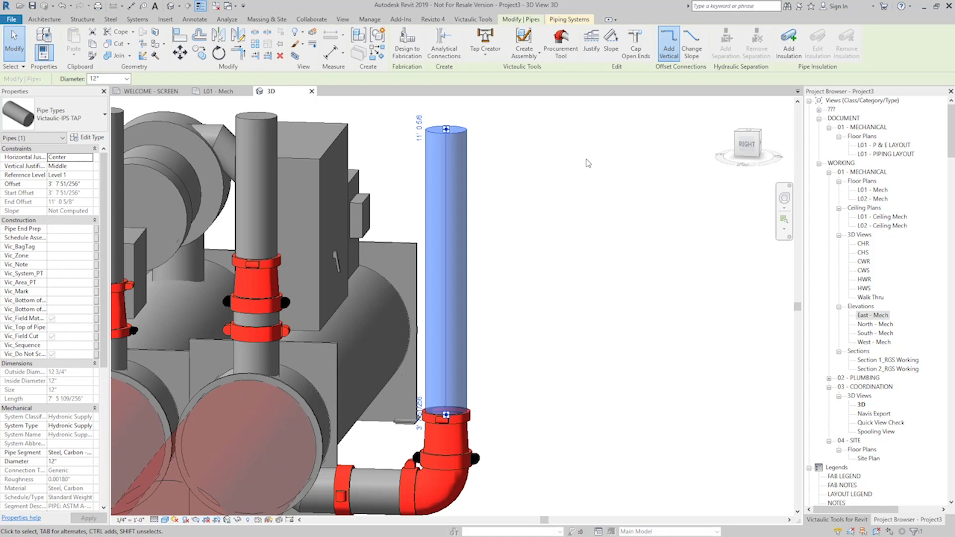
left_click(485, 40)
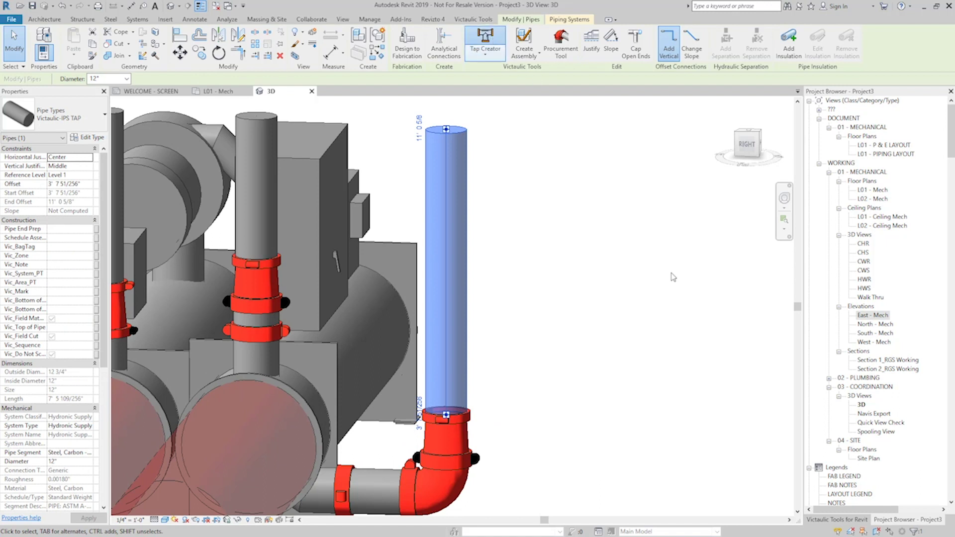
left_click_drag(509, 84, 753, 100)
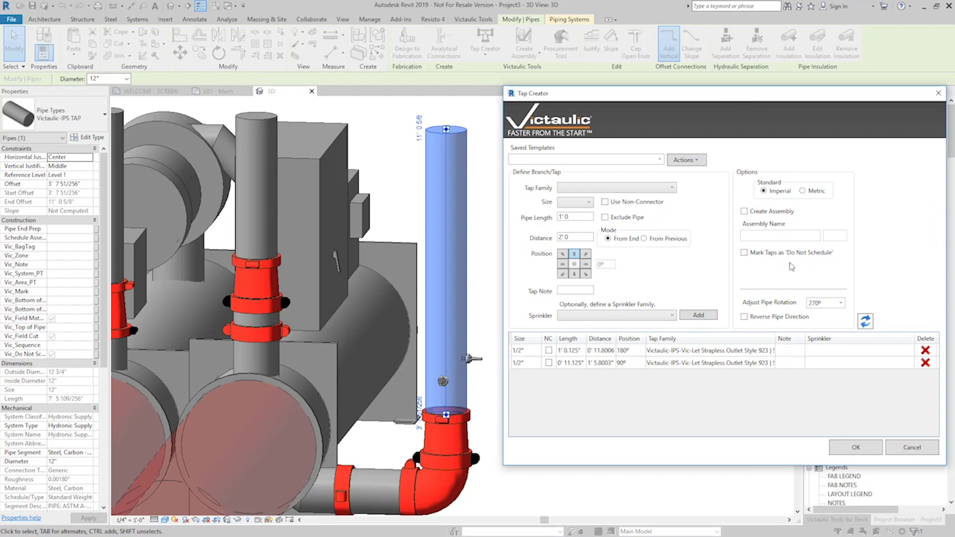
left_click(842, 303)
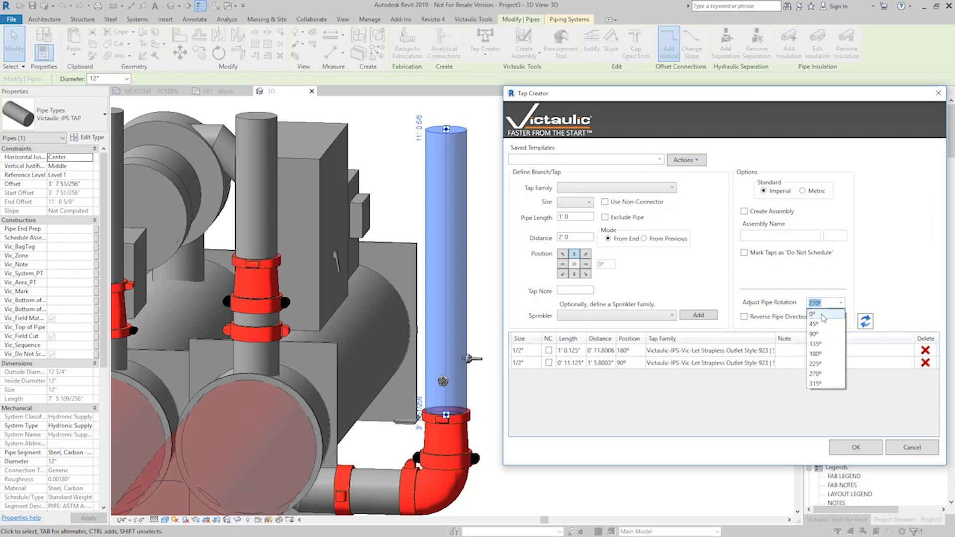
left_click(824, 318)
left_click(866, 322)
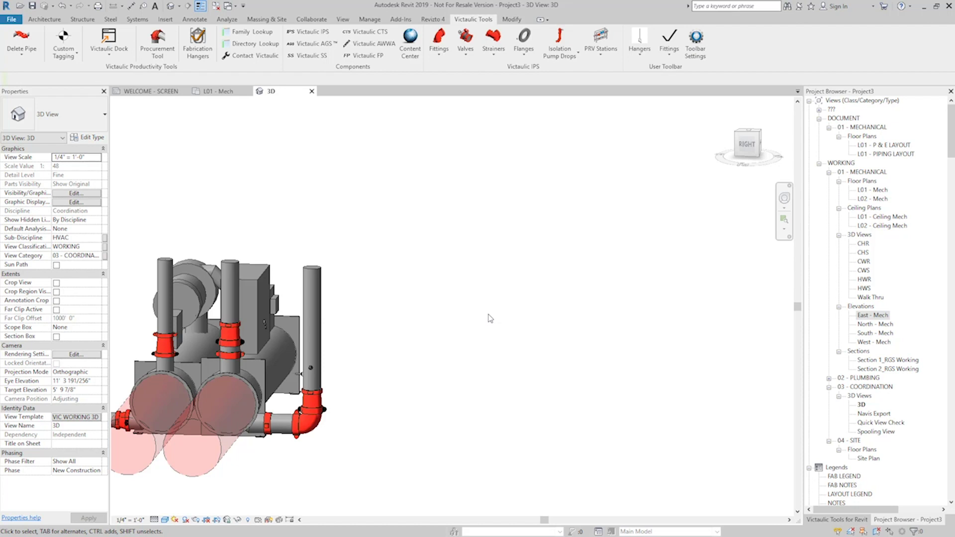
Draw a 17'0" horizontal 10-inch pipe away from the chillers with the PI command.
key("p")
key("i")
left_click(411, 202)
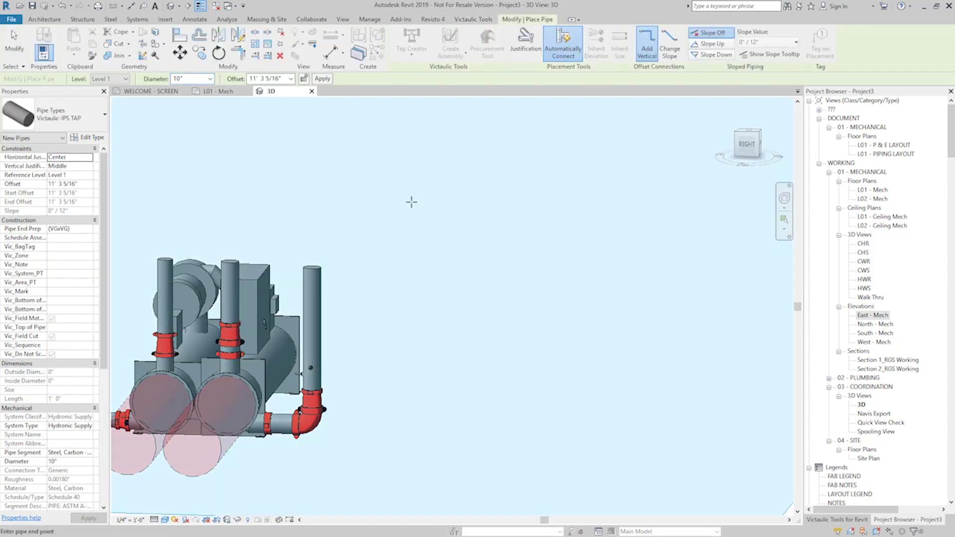
left_click(696, 211)
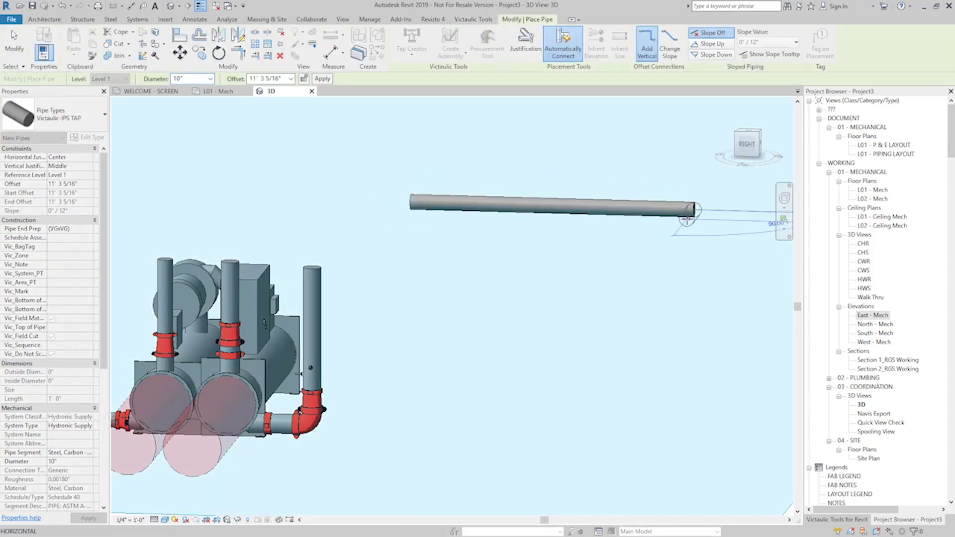
key("Escape")
key("Escape")
Center the new 10-inch pipe in view and select it.
scroll(550, 230, "down", 2)
middle_click_drag(550, 231, 318, 244)
scroll(294, 232, "up", 1)
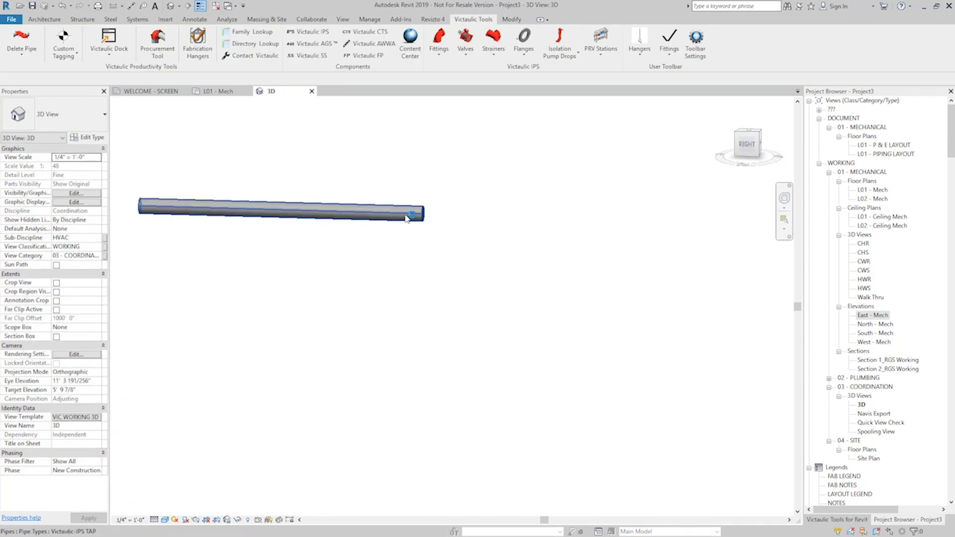
left_click_drag(565, 234, 527, 190)
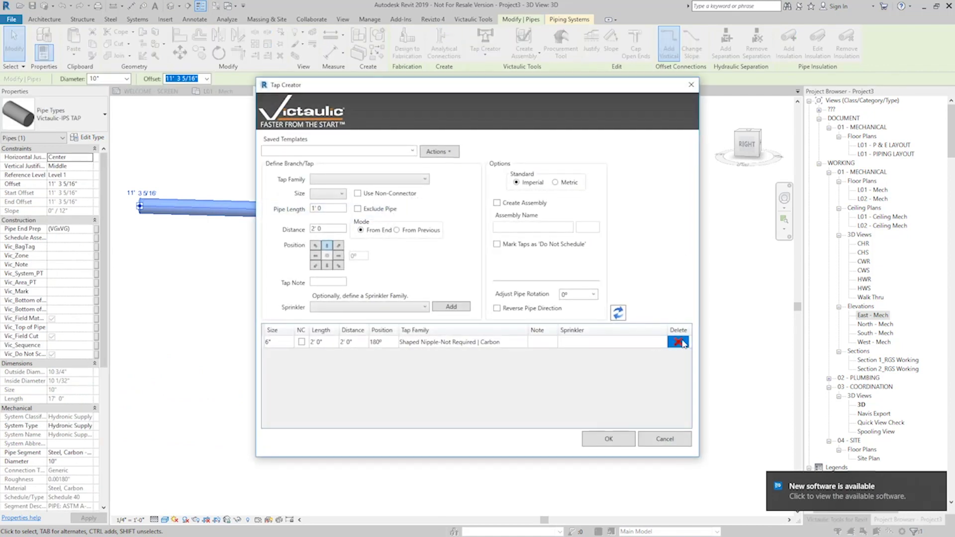
Replace the default tap with a 6" Shaped Nipple-Not Required | Carbon on the pipe's bottom.
left_click(679, 342)
left_click(619, 312)
left_click_drag(495, 91, 678, 121)
left_click(603, 206)
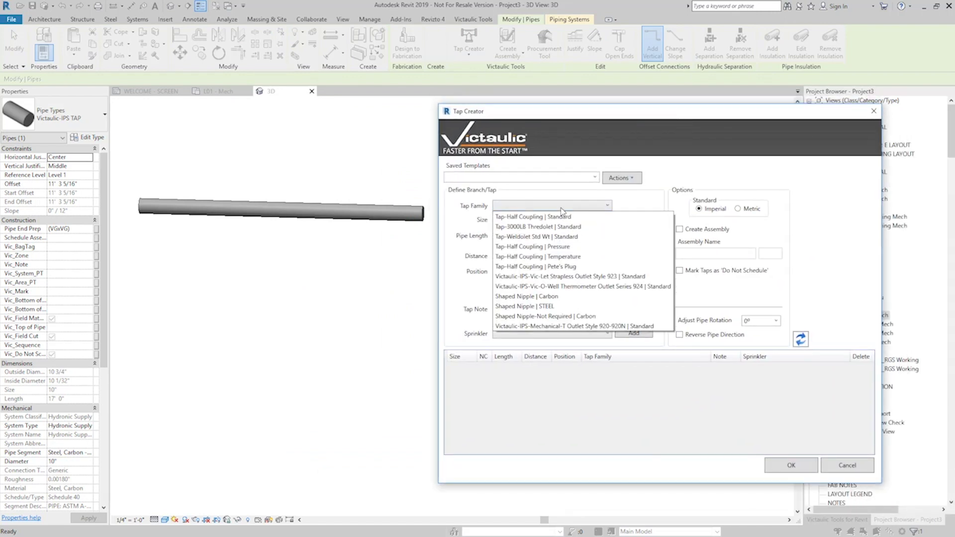
left_click(565, 317)
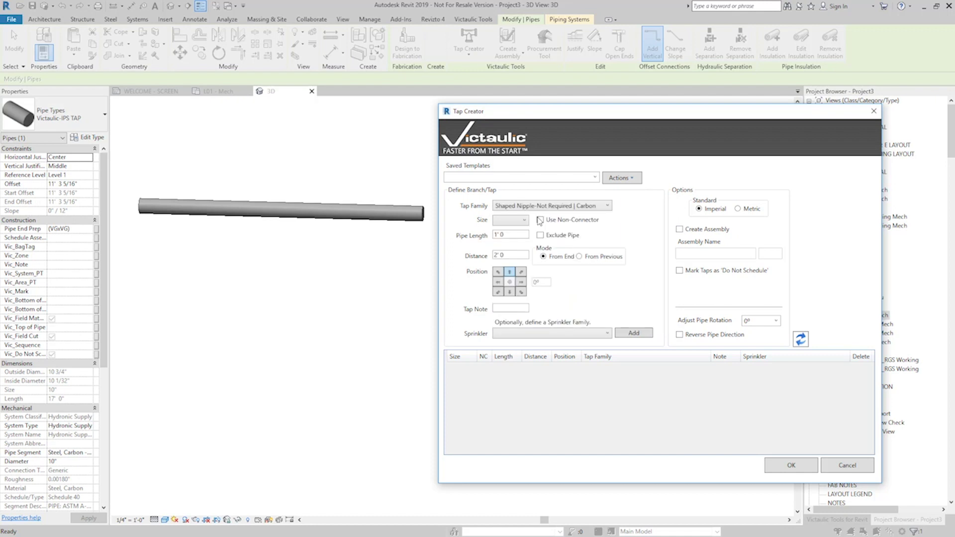
left_click(524, 221)
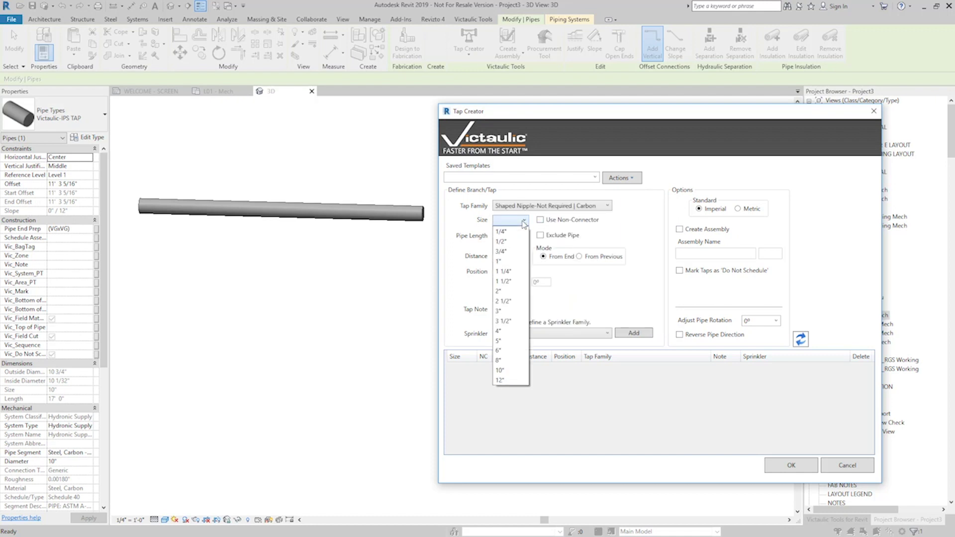
left_click(503, 350)
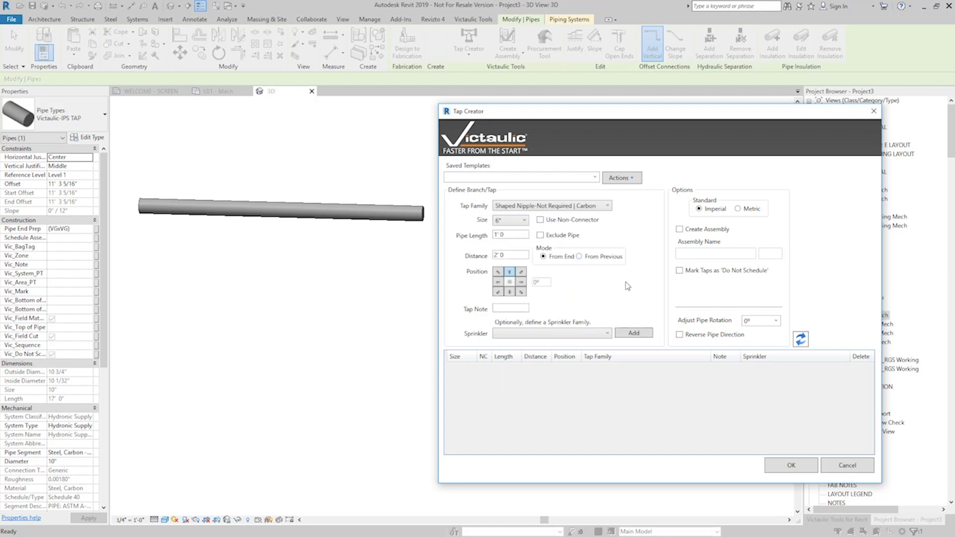
left_click(509, 292)
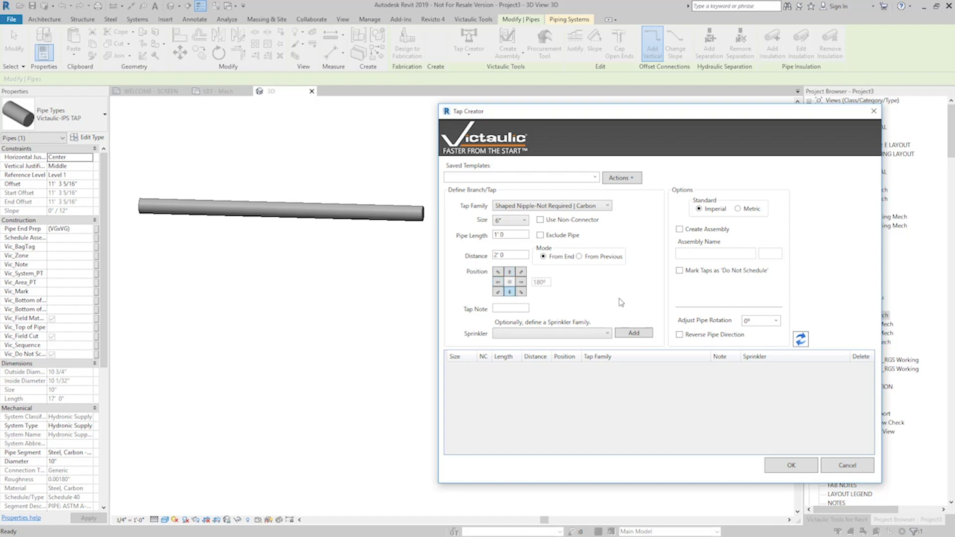
Add four nipples at 2'0", 4'0", 6'0" and 8'0", each measured from the previous.
left_click(643, 336)
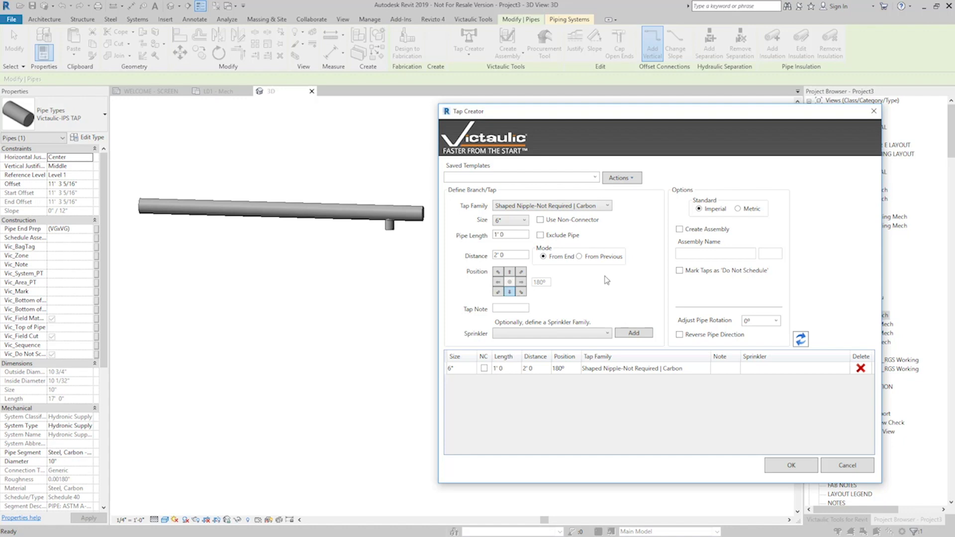
left_click(580, 256)
left_click(633, 333)
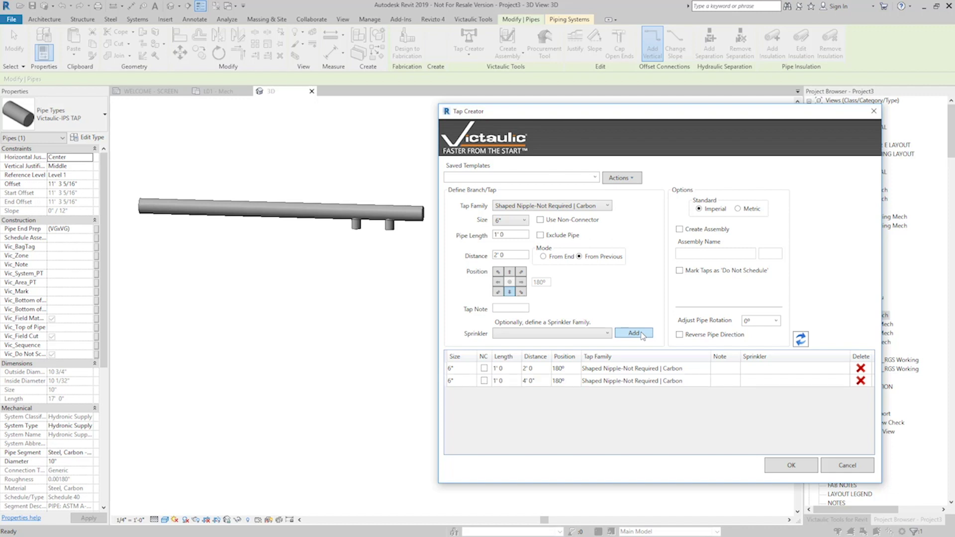
left_click(642, 334)
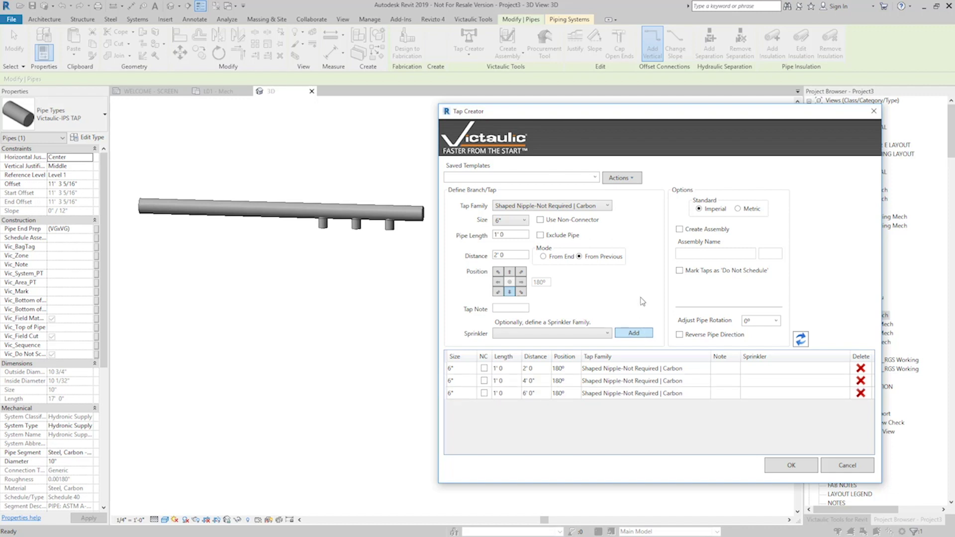
left_click(633, 332)
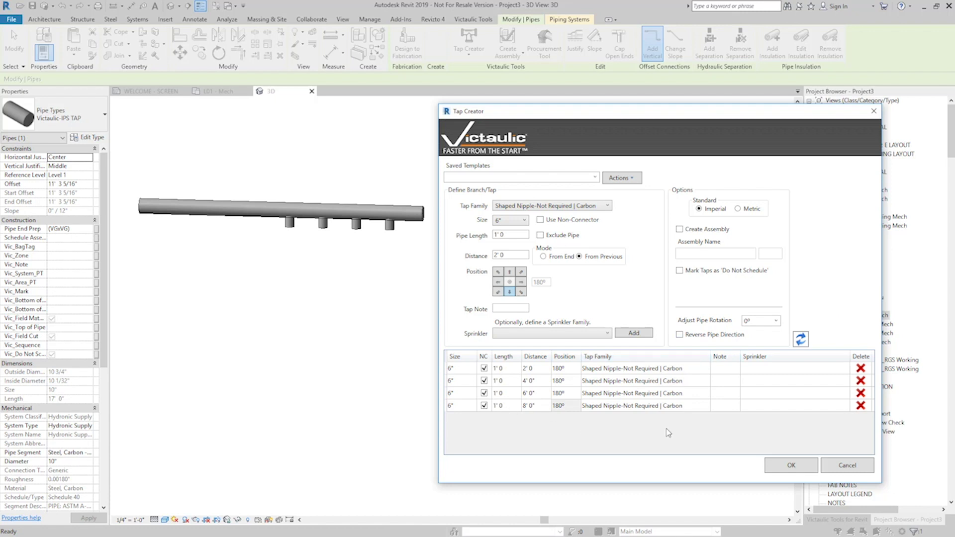
Set the first three nipples to 45°, 90° and 135°, refresh the taps, and close Tap Creator.
left_click(575, 369)
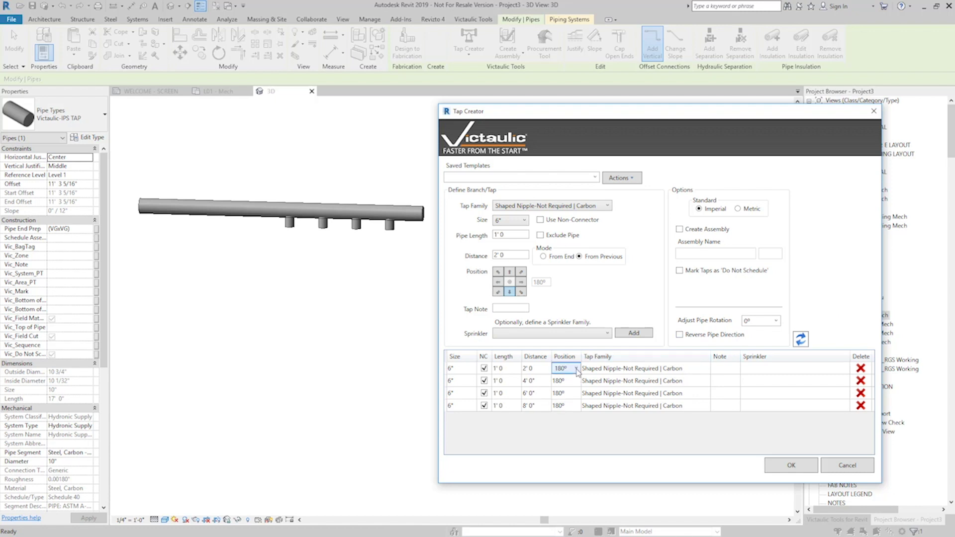
left_click(575, 369)
left_click(559, 389)
left_click(572, 381)
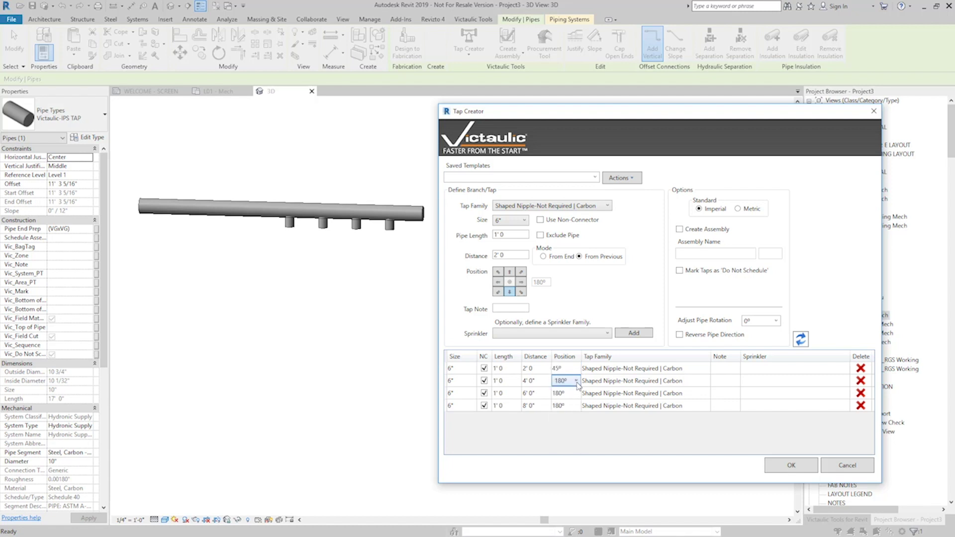
left_click(575, 381)
left_click(559, 411)
left_click(570, 393)
left_click(575, 392)
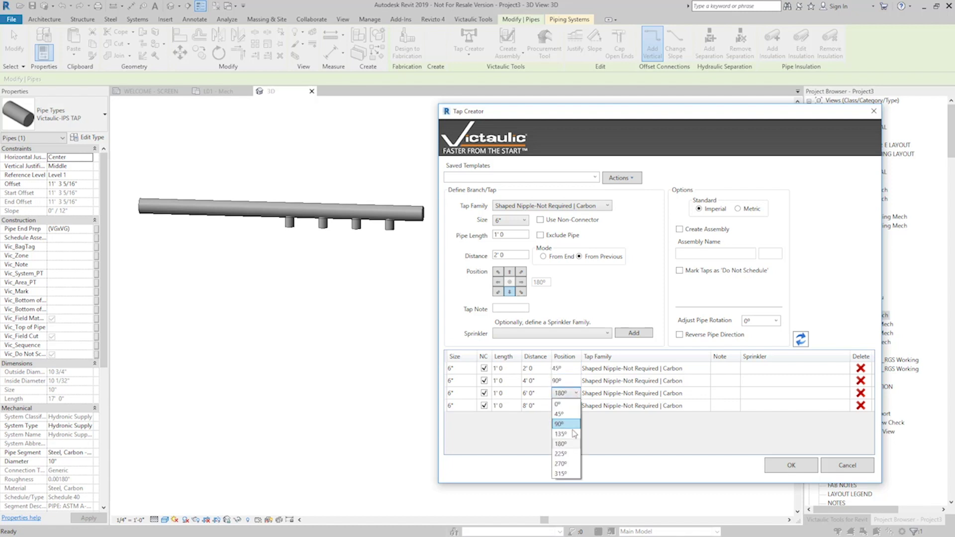
left_click(574, 437)
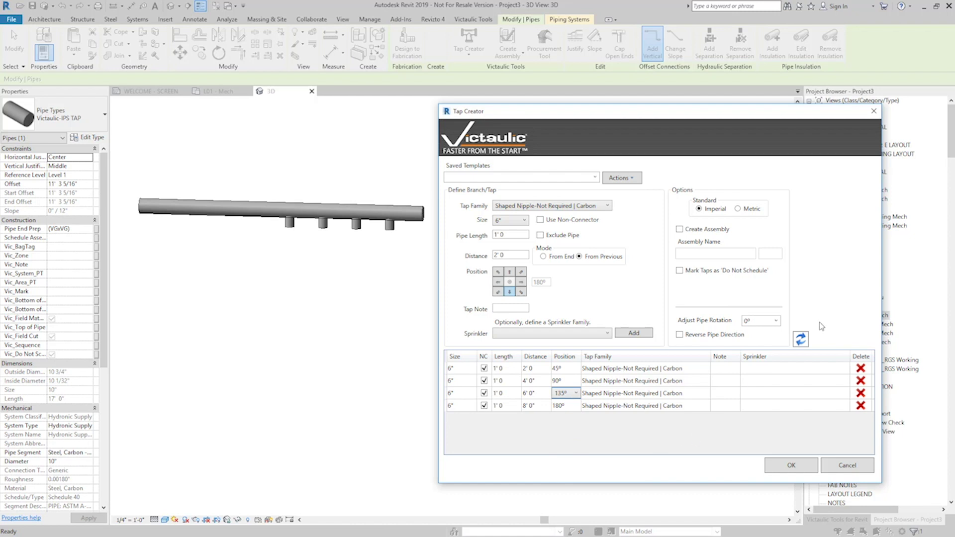
left_click(800, 340)
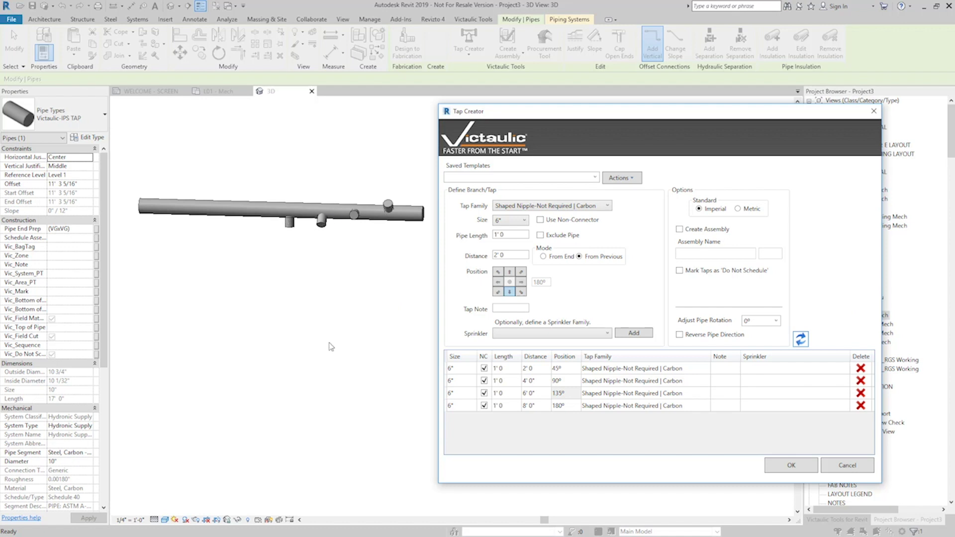
key("Escape")
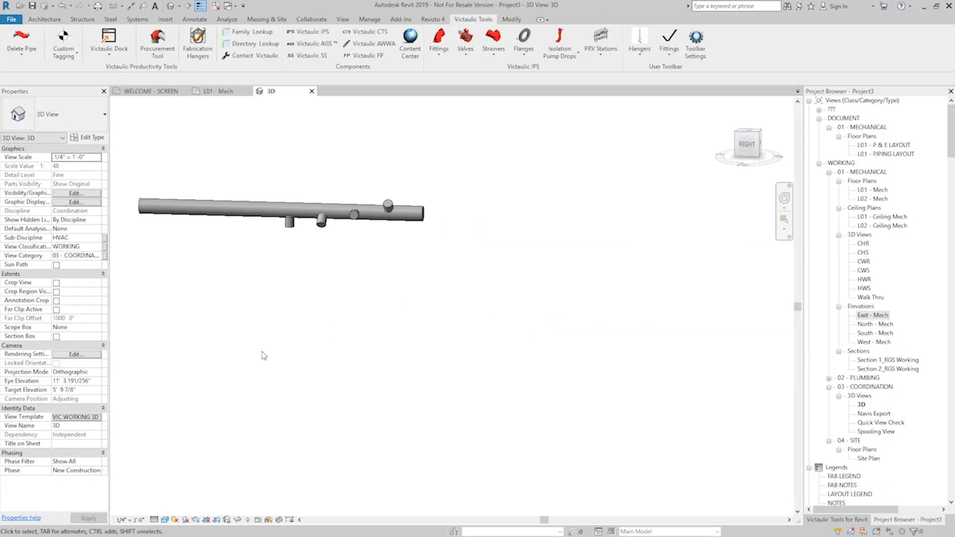
Pan and zoom out to fit both chillers and the 10-inch header in view.
middle_click_drag(244, 358, 710, 292)
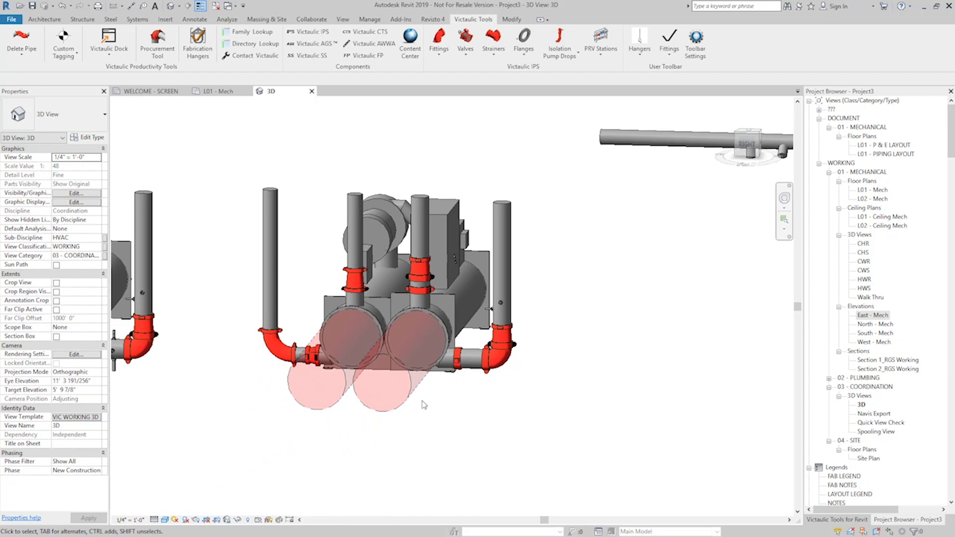
scroll(422, 400, "down", 1)
middle_click_drag(304, 385, 375, 393)
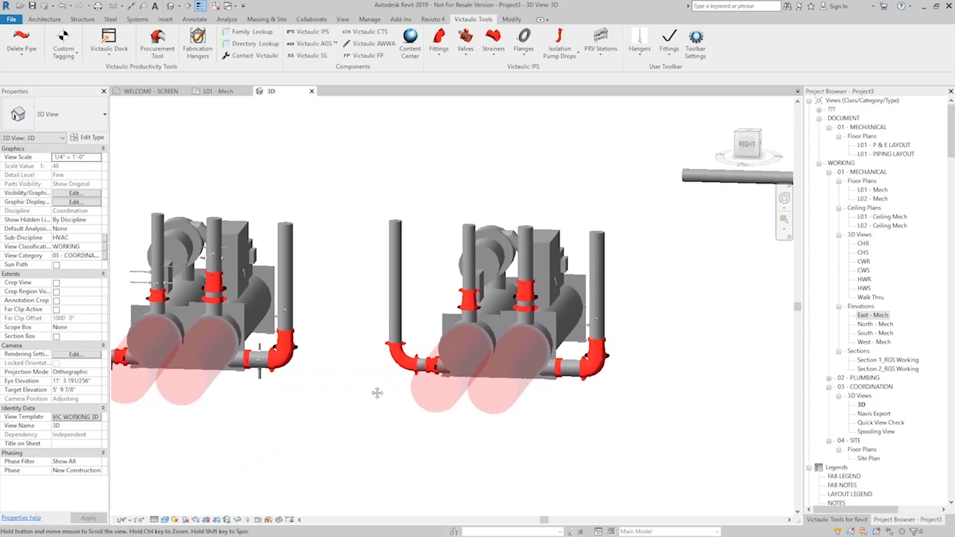
scroll(664, 408, "down", 1)
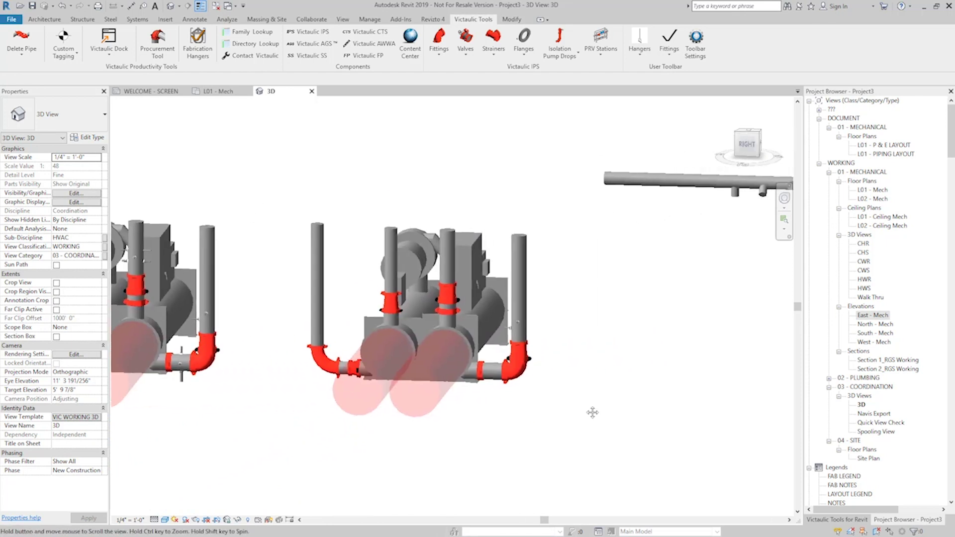
middle_click_drag(664, 408, 605, 392)
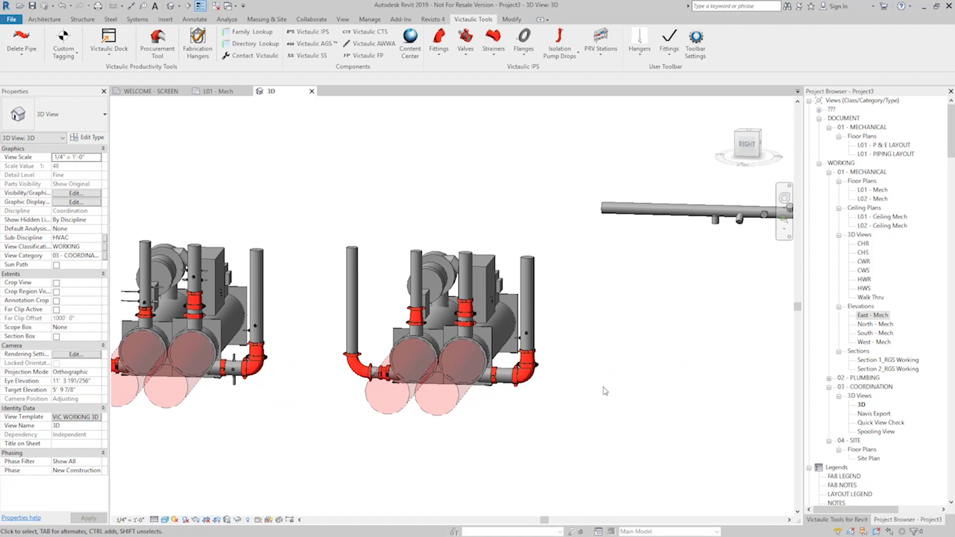